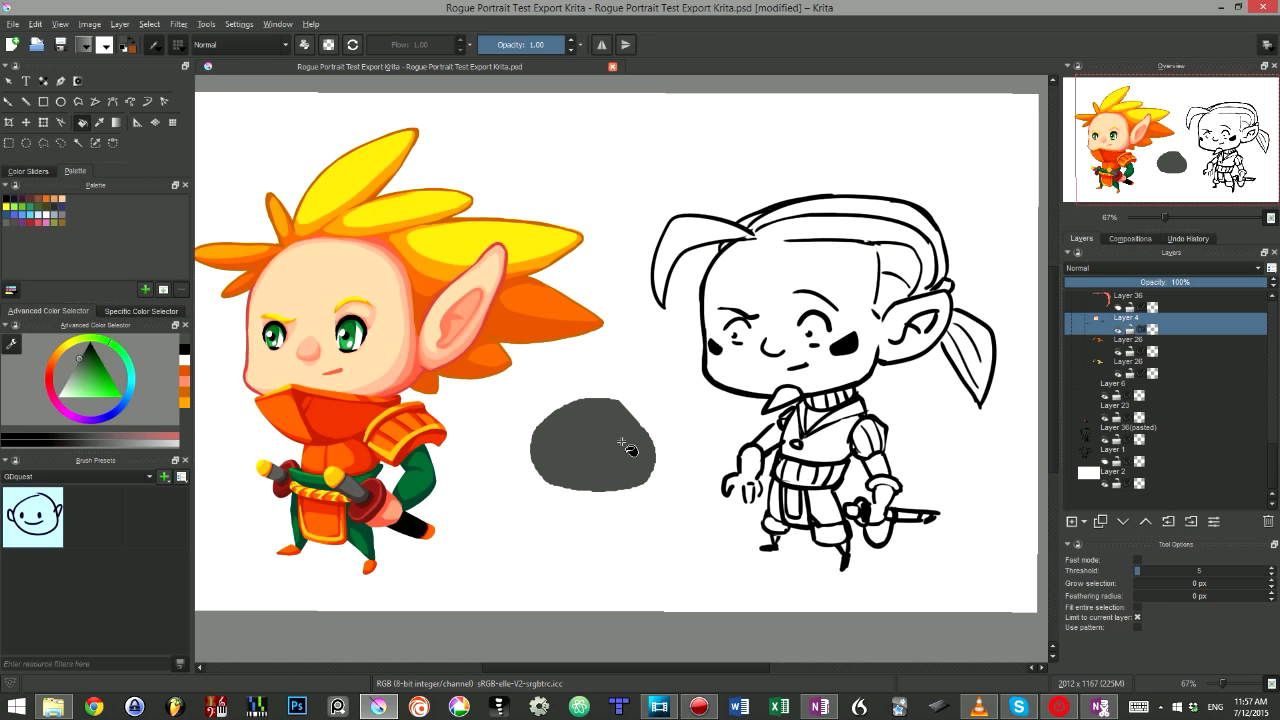
- Swap the foreground and background colours, paint an orange stroke across the grey blob, and try scaling it with Transform
key(x)
drag(642, 416, 510, 550)
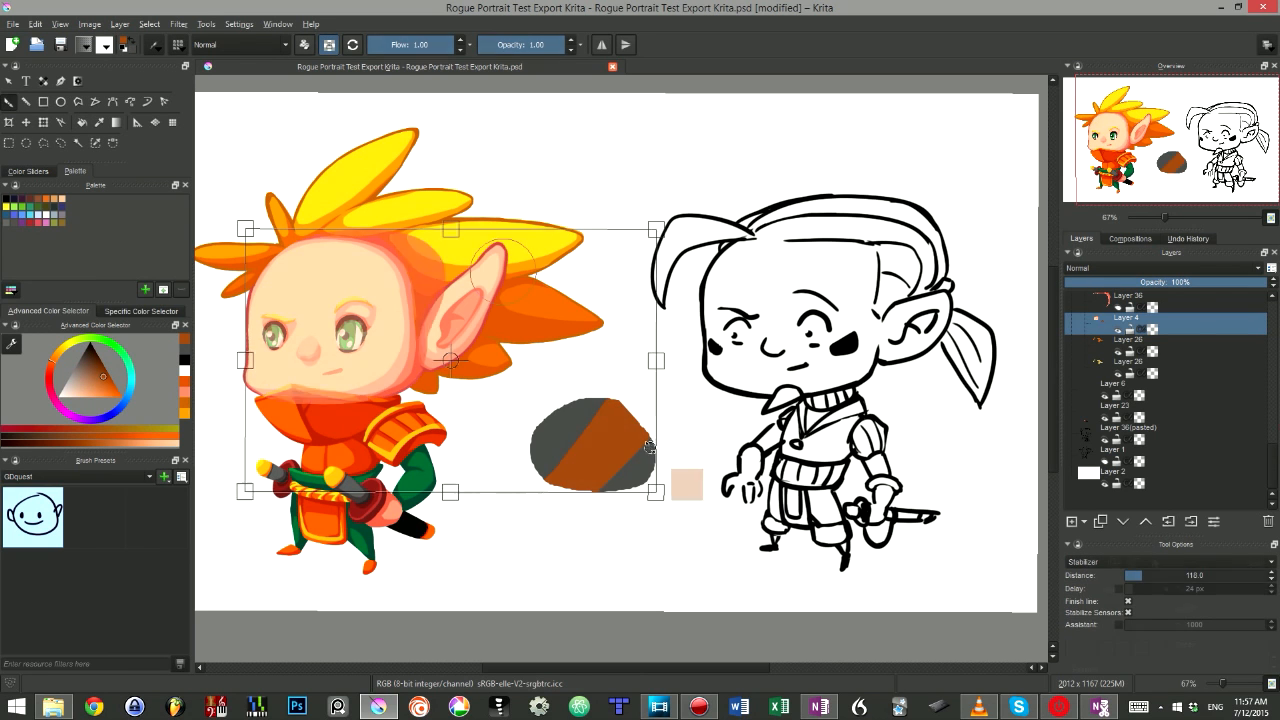
key(ctrl+t)
drag(702, 410, 688, 448)
key(ctrl+z)
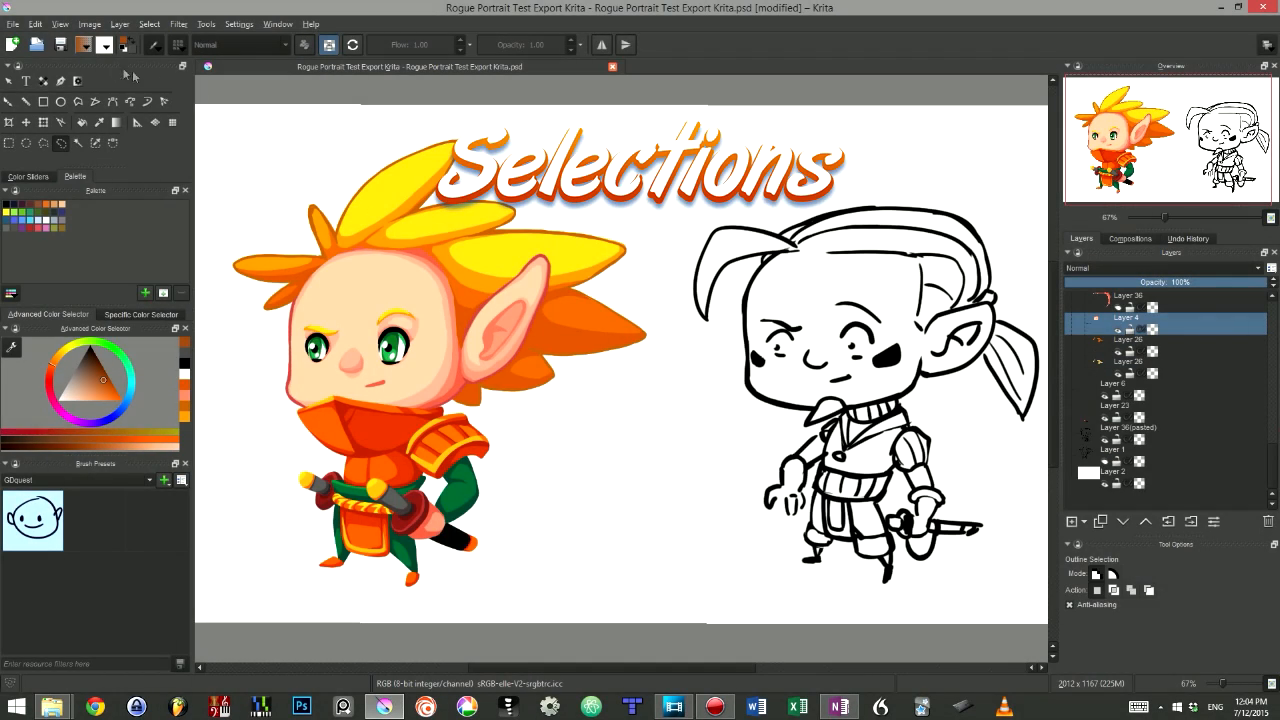
- Examine the different selection tools available in the toolbox
click(9, 143)
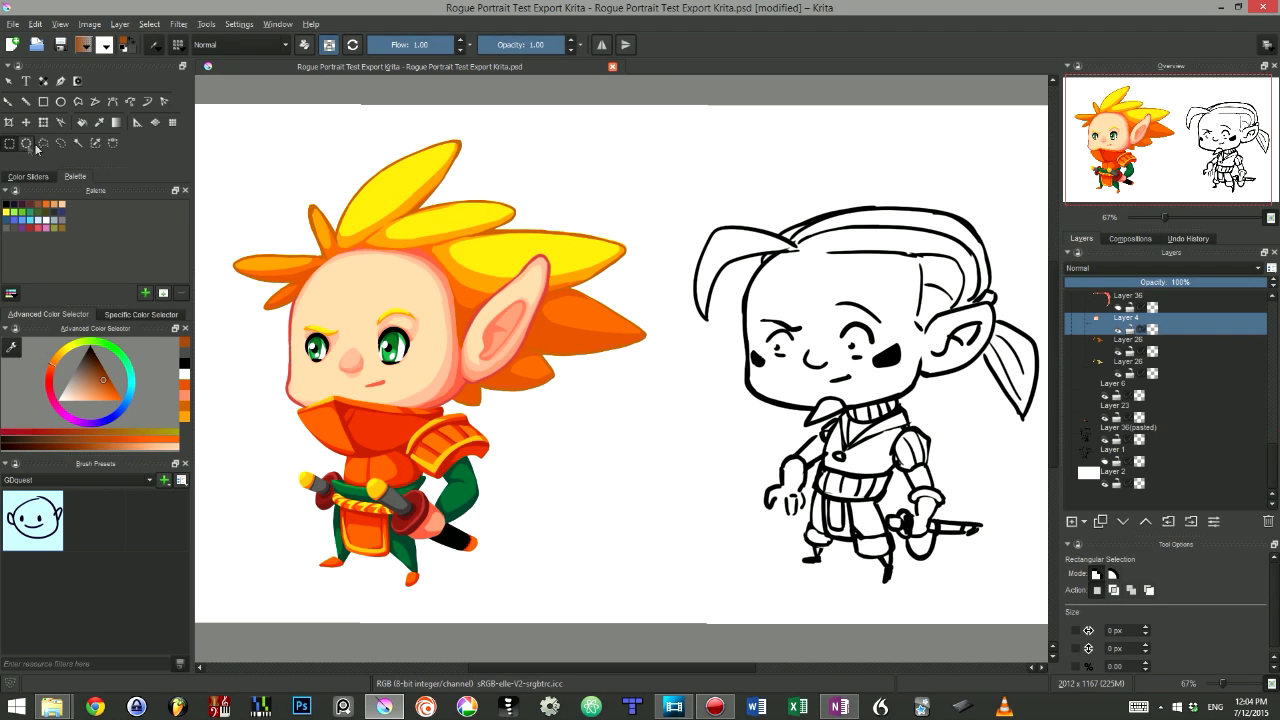
click(78, 143)
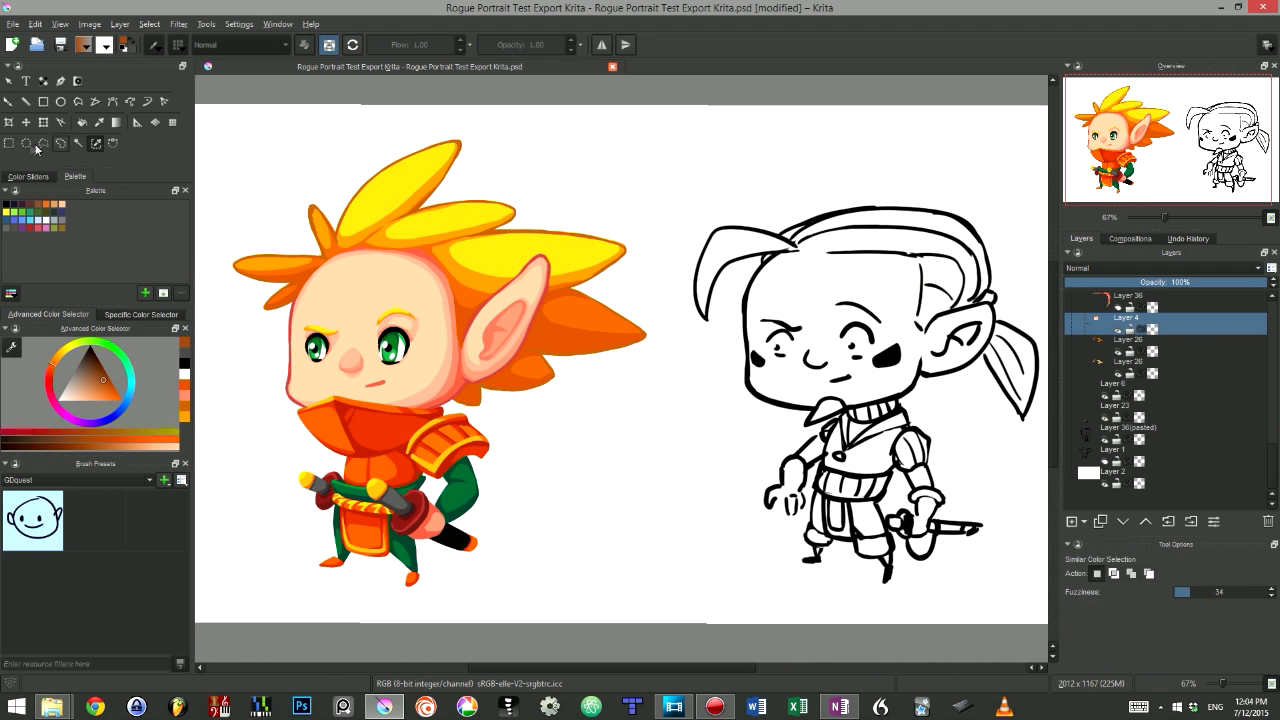
click(10, 144)
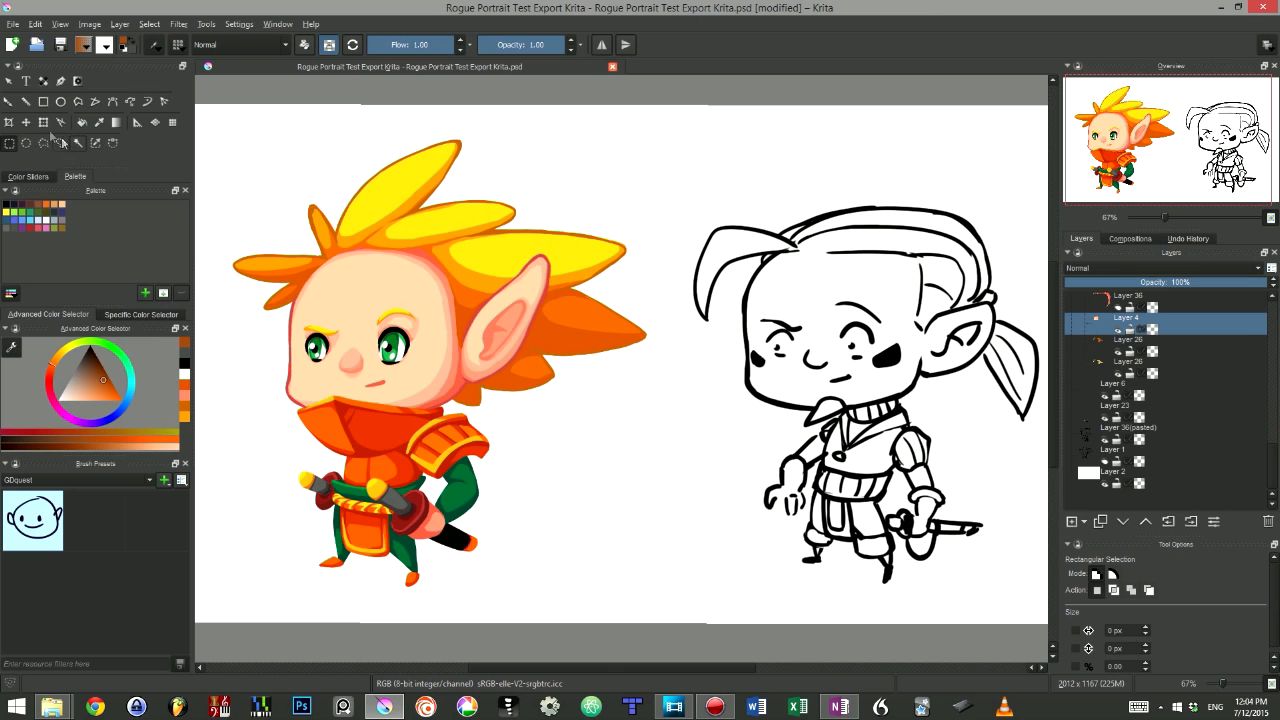
click(44, 143)
click(61, 142)
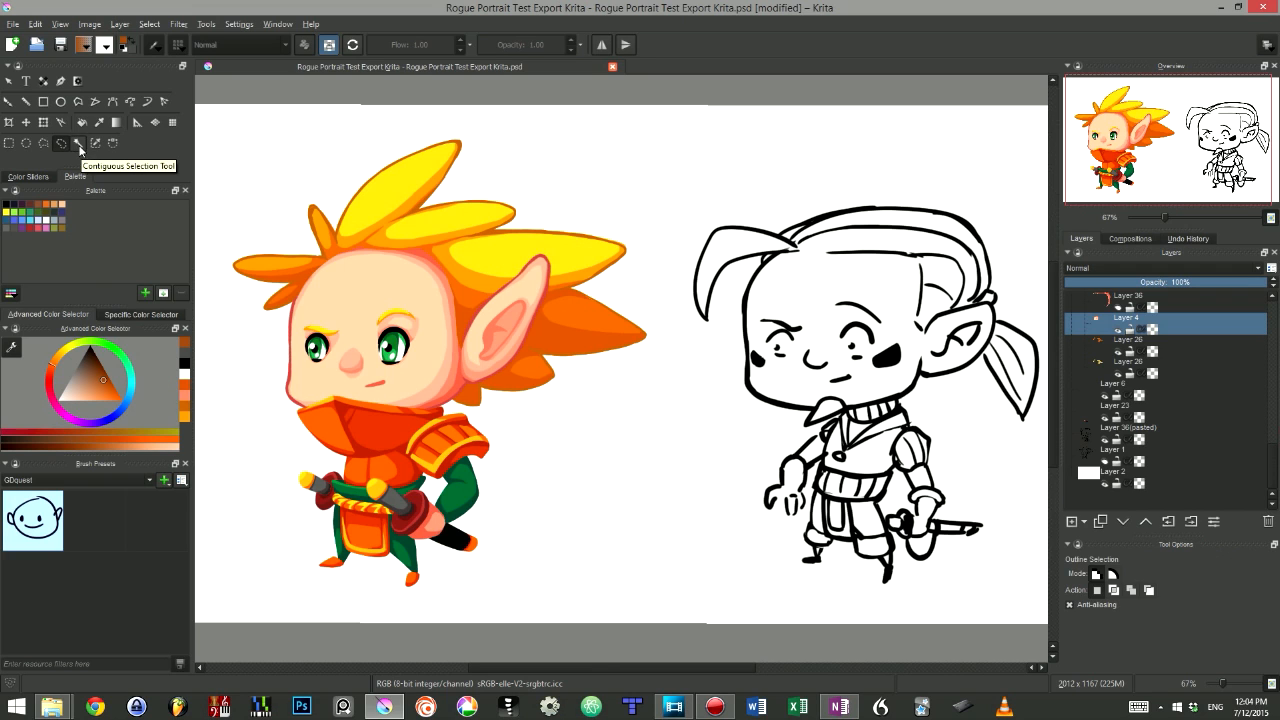
click(96, 143)
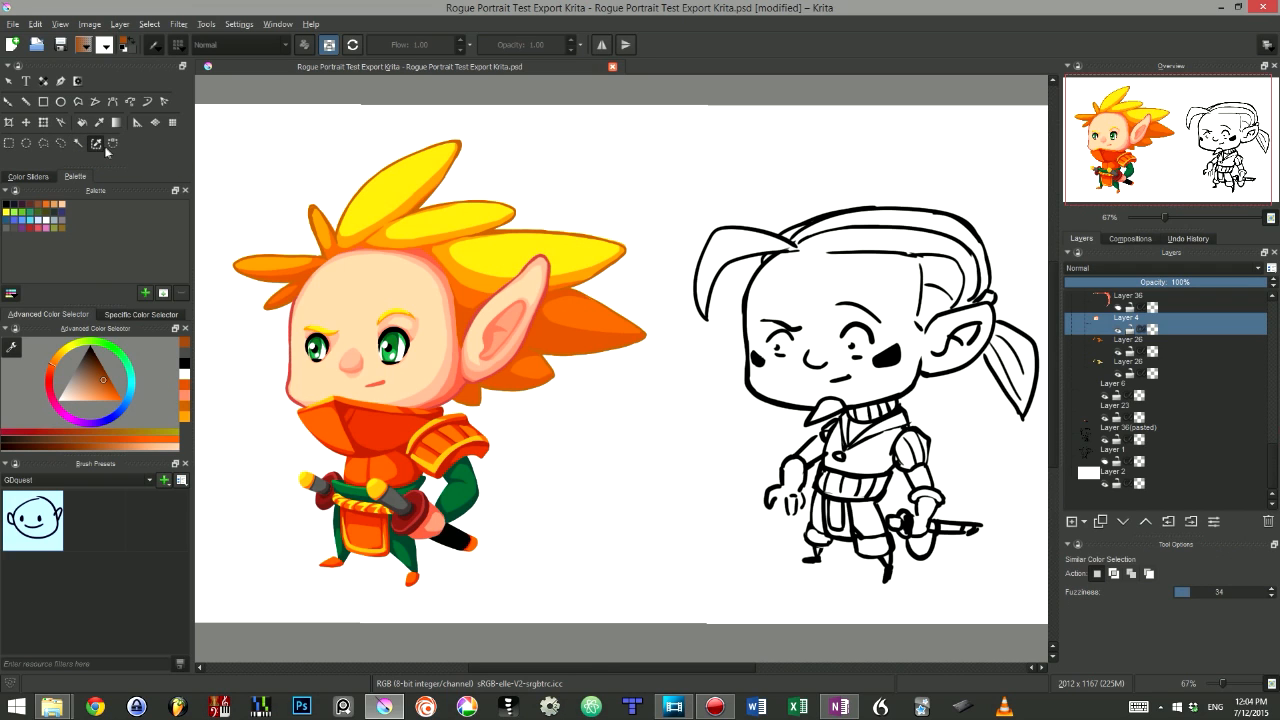
- Draw a curved selection between the two characters with the Bezier selection tool
click(113, 143)
click(617, 149)
drag(463, 233, 421, 325)
drag(567, 428, 692, 397)
double_click(716, 388)
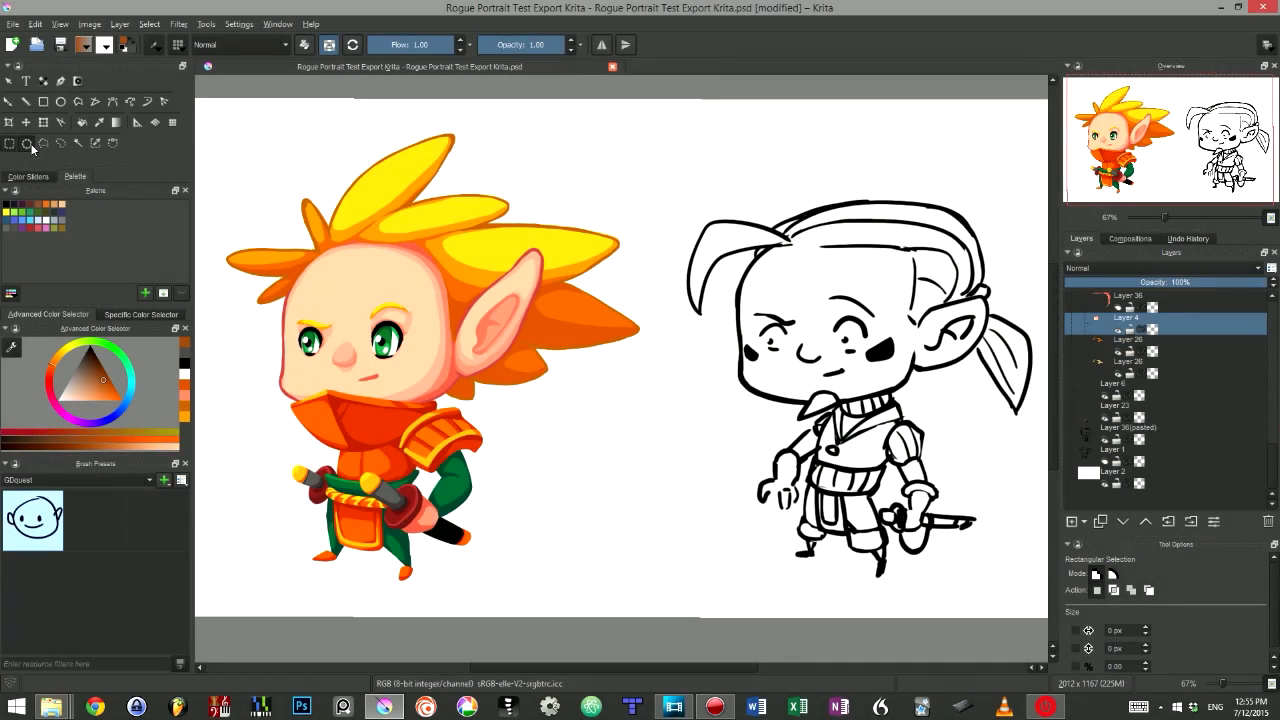
- Switch to the Outline Selection tool and try its different selection action modes
click(43, 143)
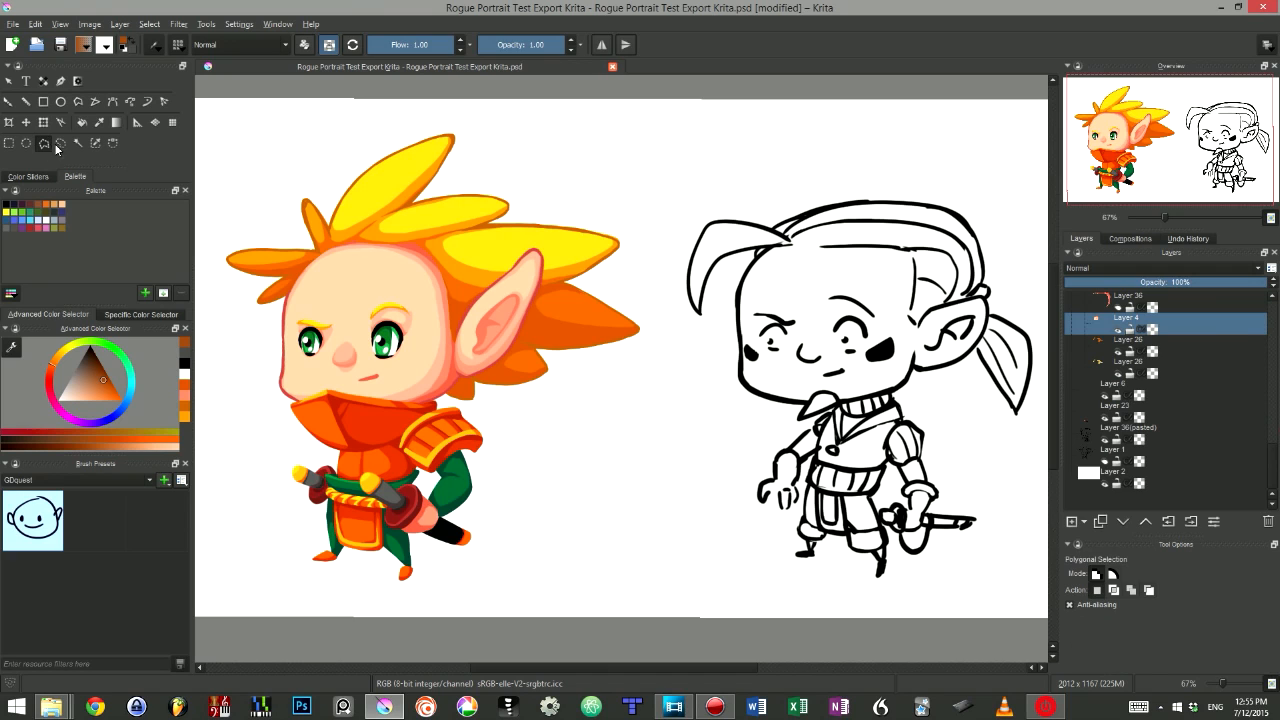
click(61, 143)
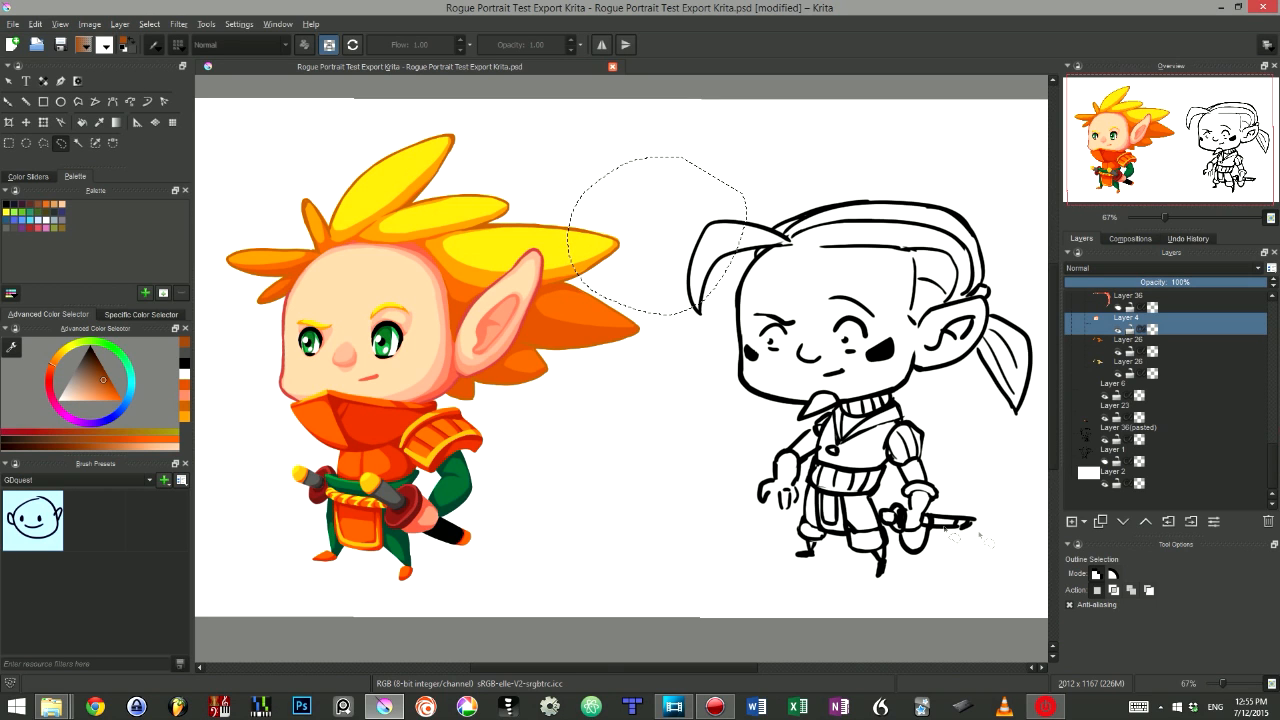
click(1114, 592)
click(1131, 592)
click(1148, 592)
- Subtract a freehand area from the outline selection beside the first character's hair
key(a)
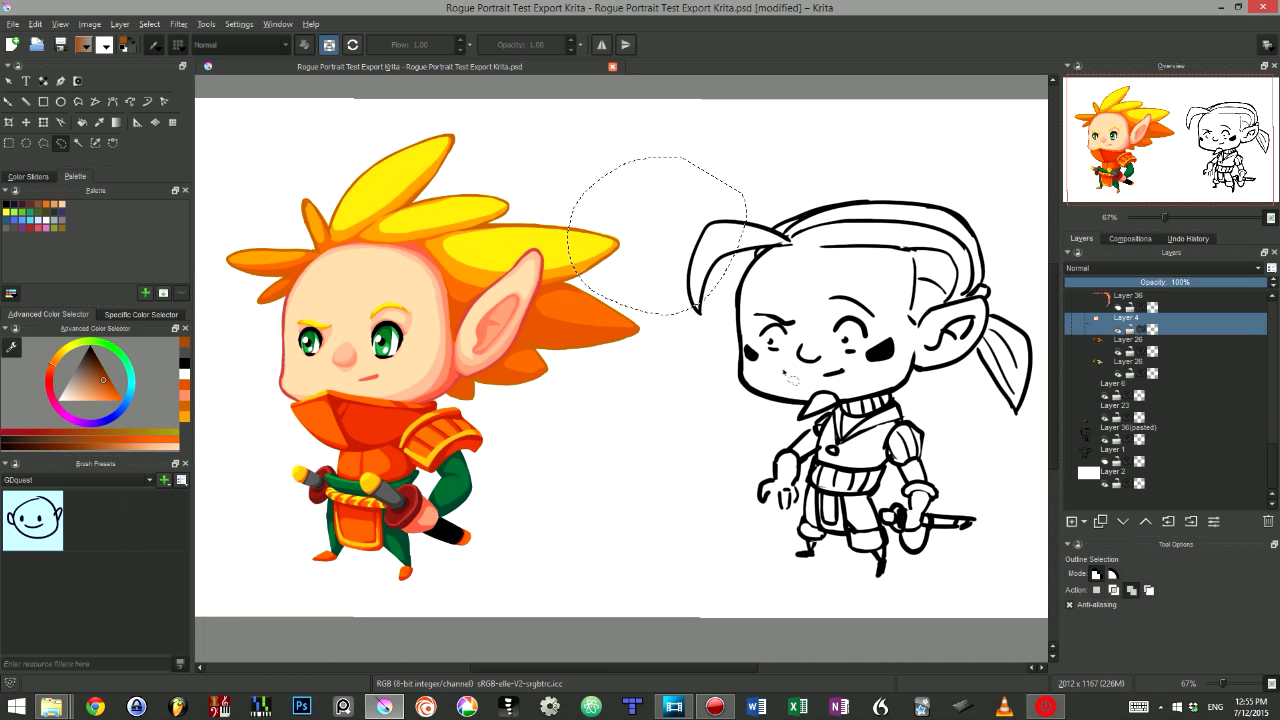
key(s)
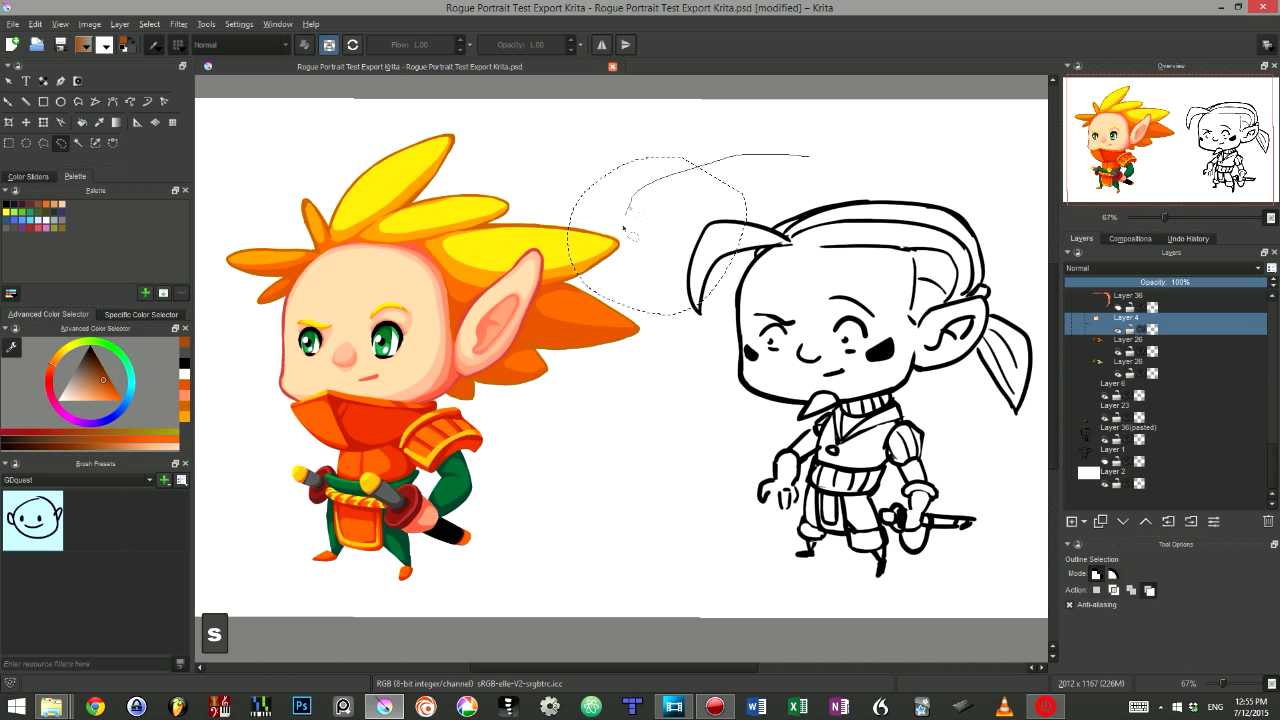
drag(630, 208, 845, 340)
key(a)
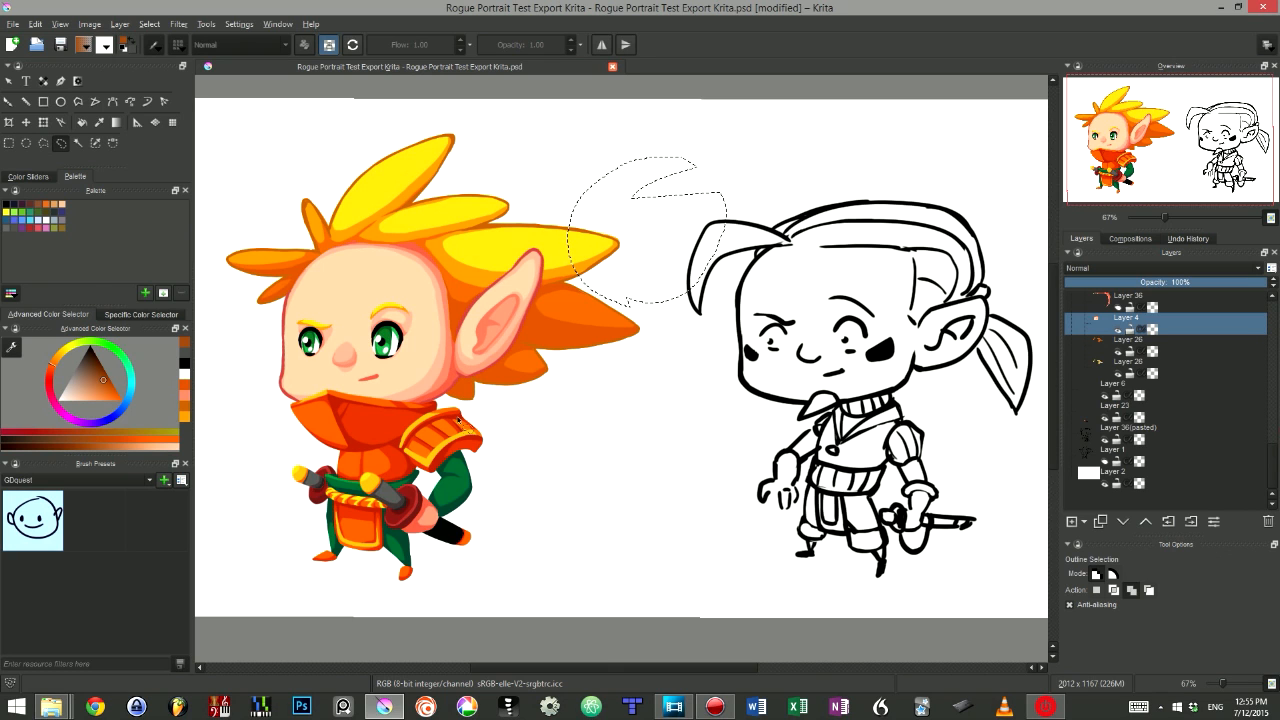
- Select the whole canvas, deselect everything, and switch to the Fill tool
key(ctrl+a)
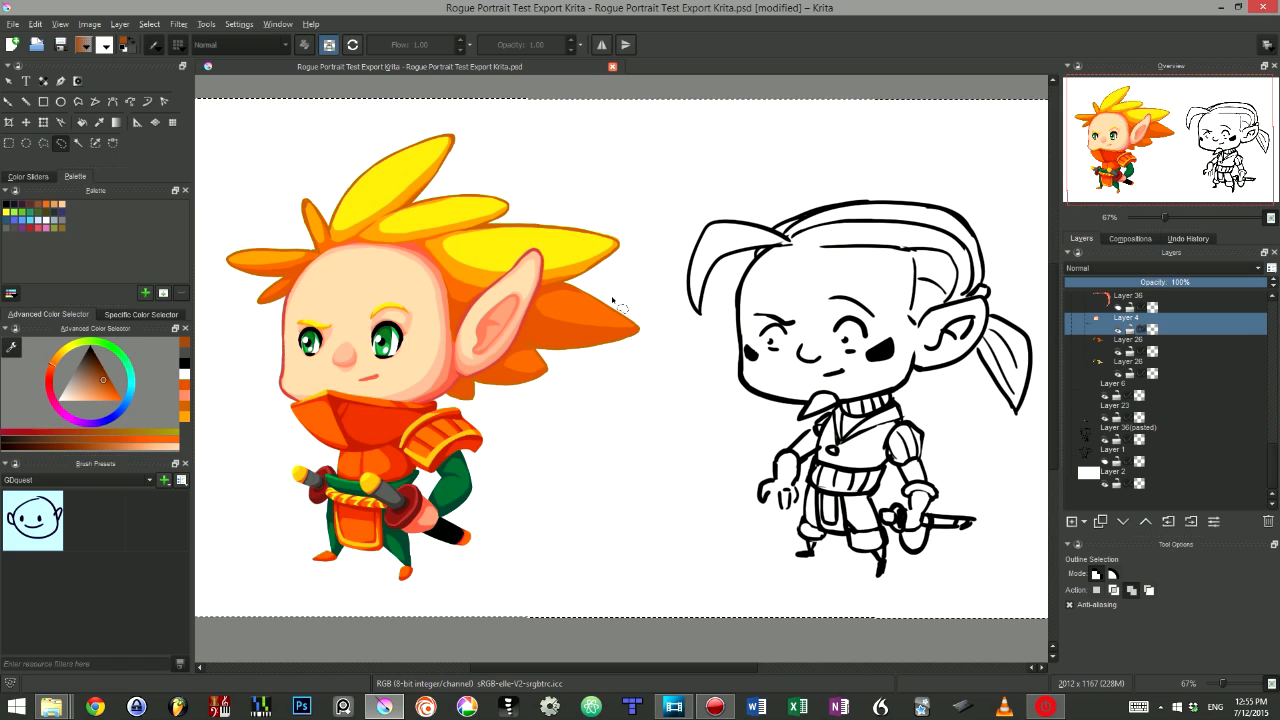
key(ctrl+shift+a)
click(82, 123)
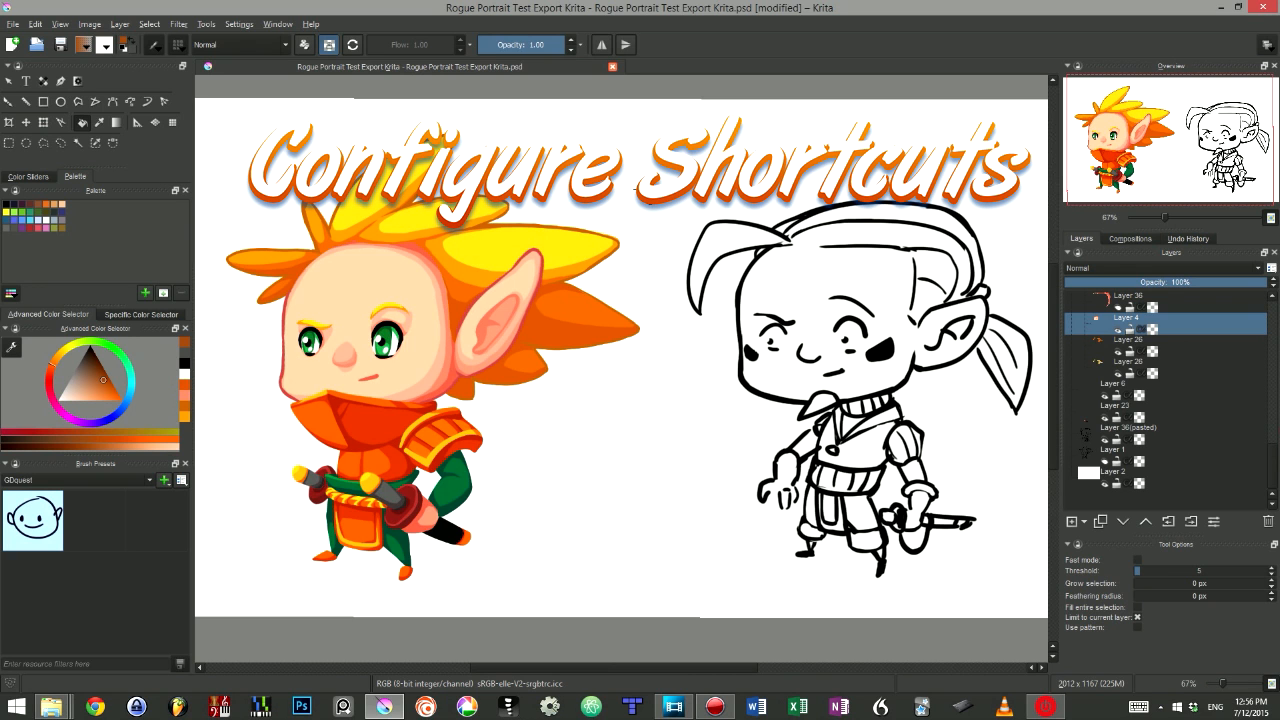
- Open the Configure Shortcuts dialog and search for fill
click(238, 24)
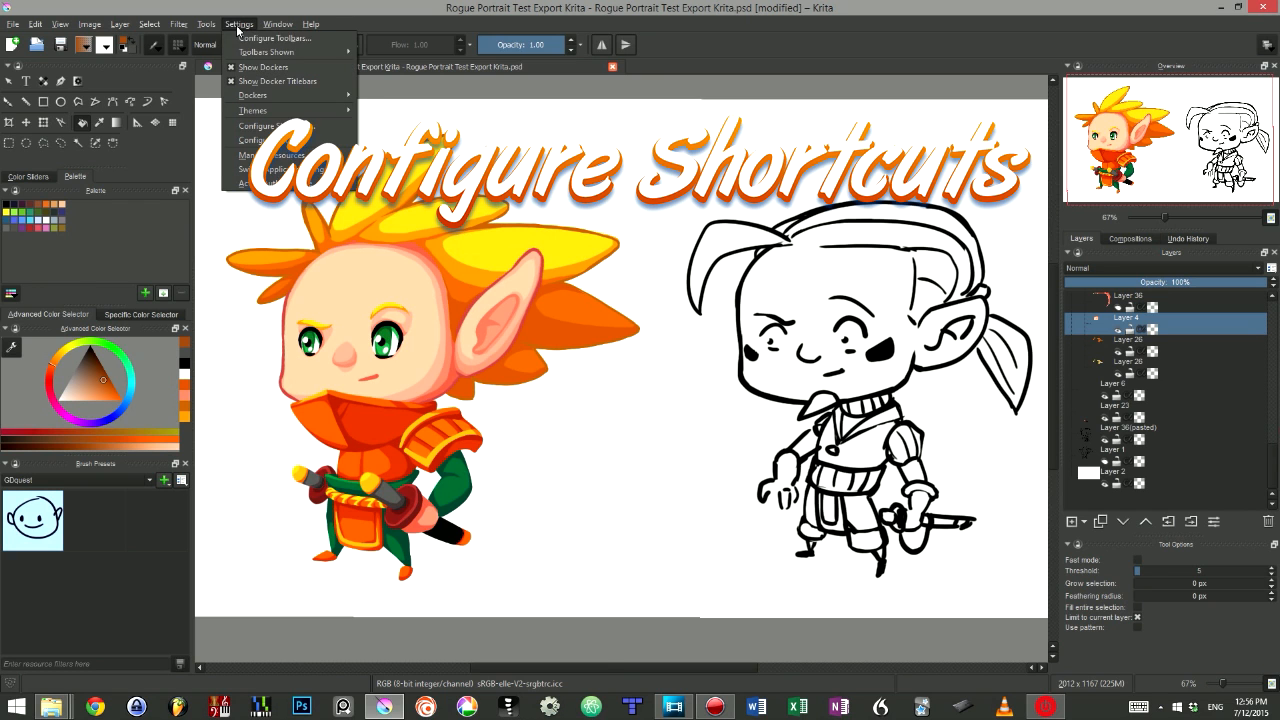
click(275, 127)
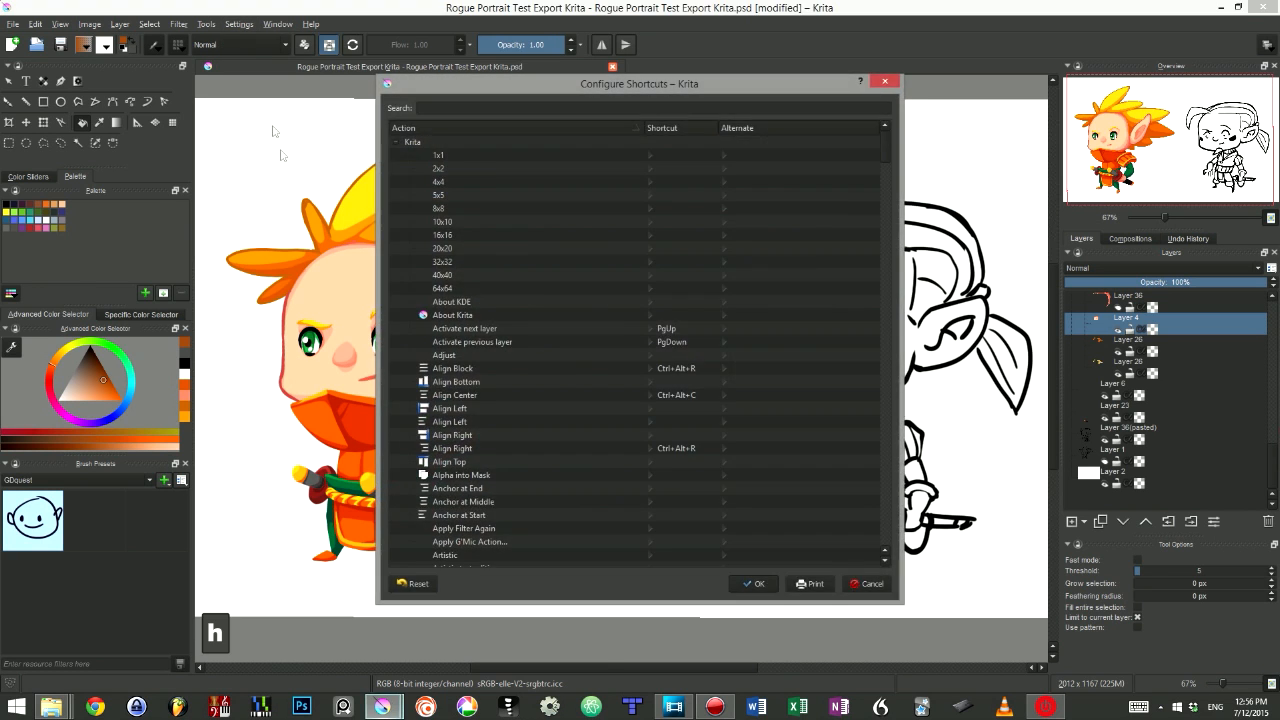
click(437, 110)
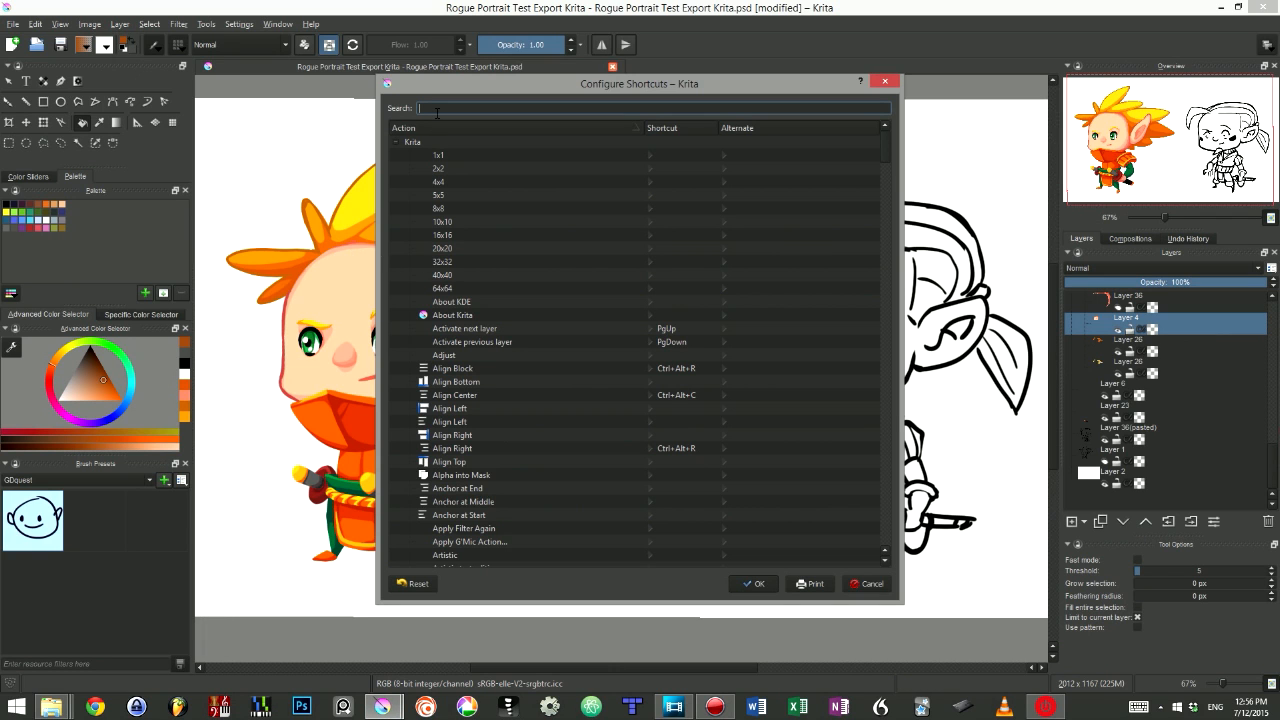
text(fill)
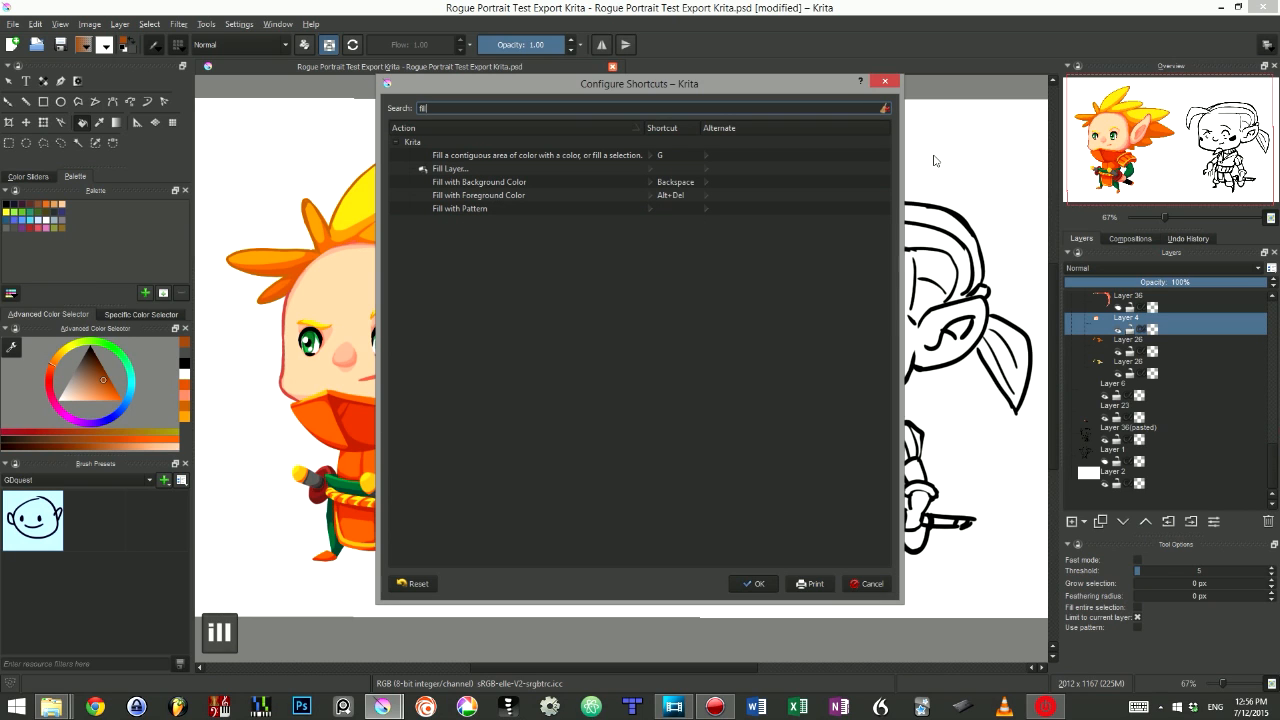
- Assign the custom shortcut G to 'Fill a contiguous area of color with a color, or fill a selection.'
click(478, 156)
click(447, 175)
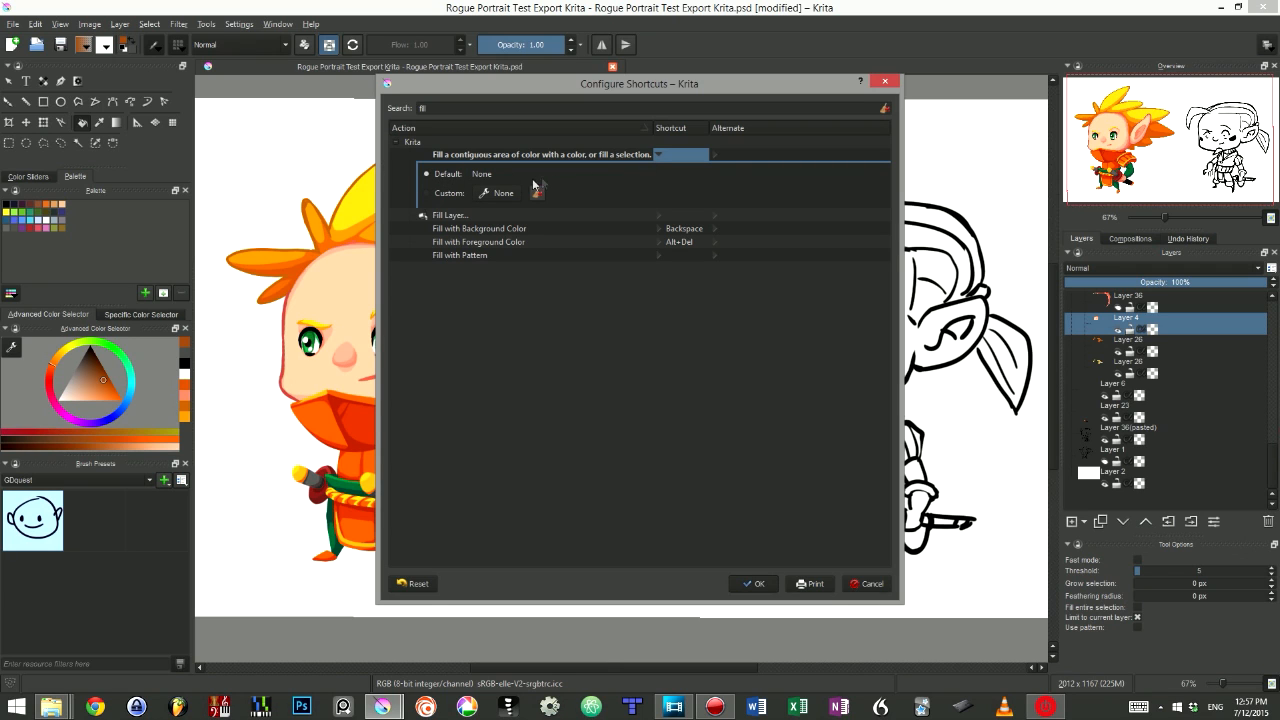
click(465, 158)
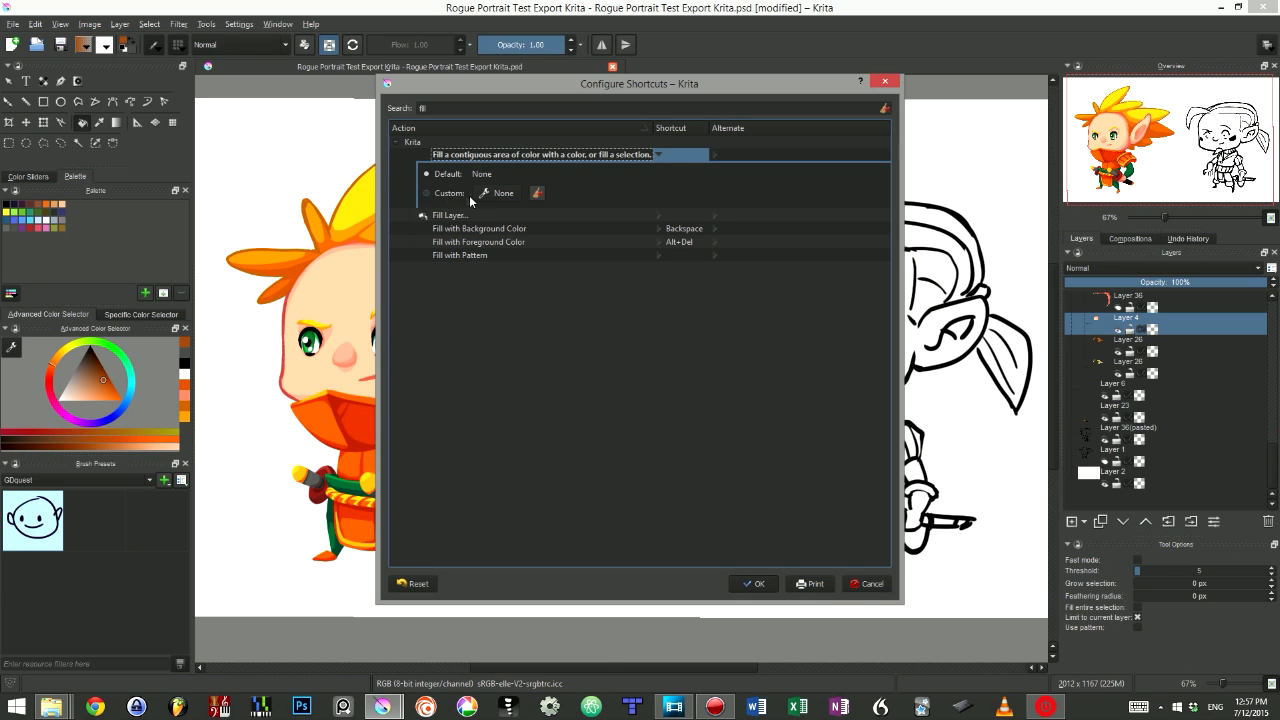
click(497, 193)
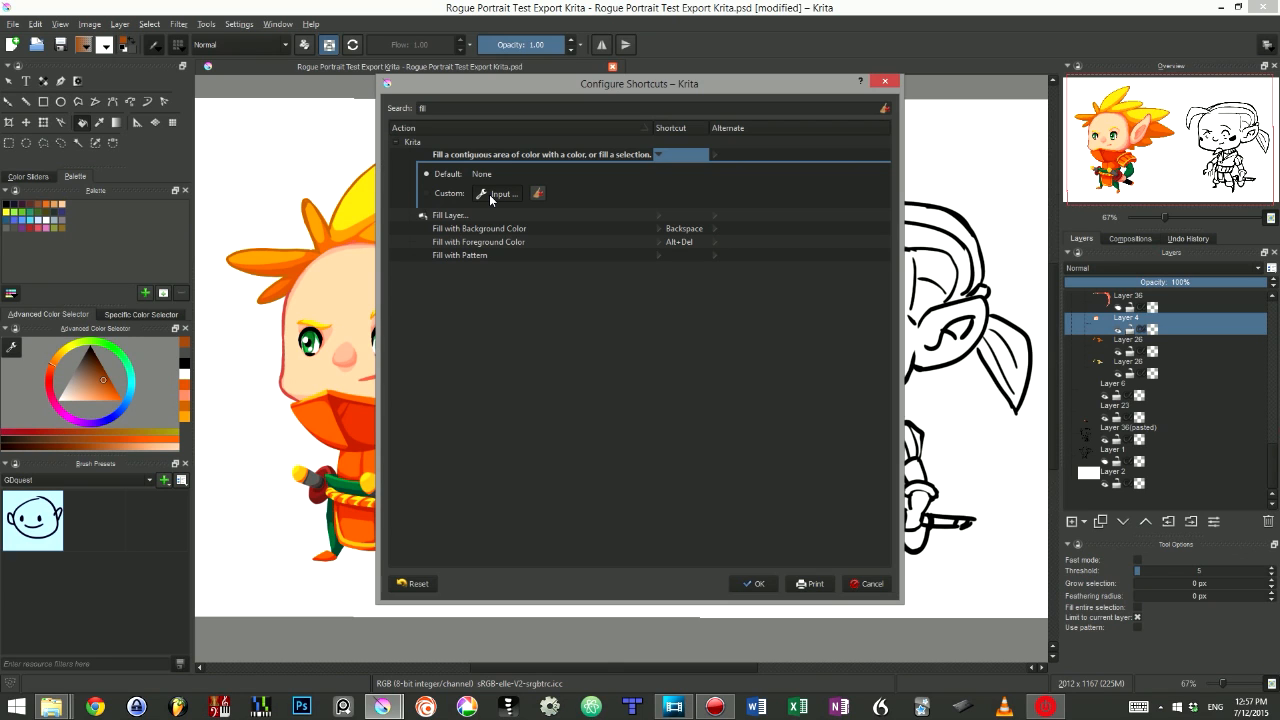
key(g)
click(497, 193)
key(shift+g)
click(497, 193)
key(g)
click(505, 194)
key(ctrl+a)
drag(612, 286, 583, 256)
click(710, 335)
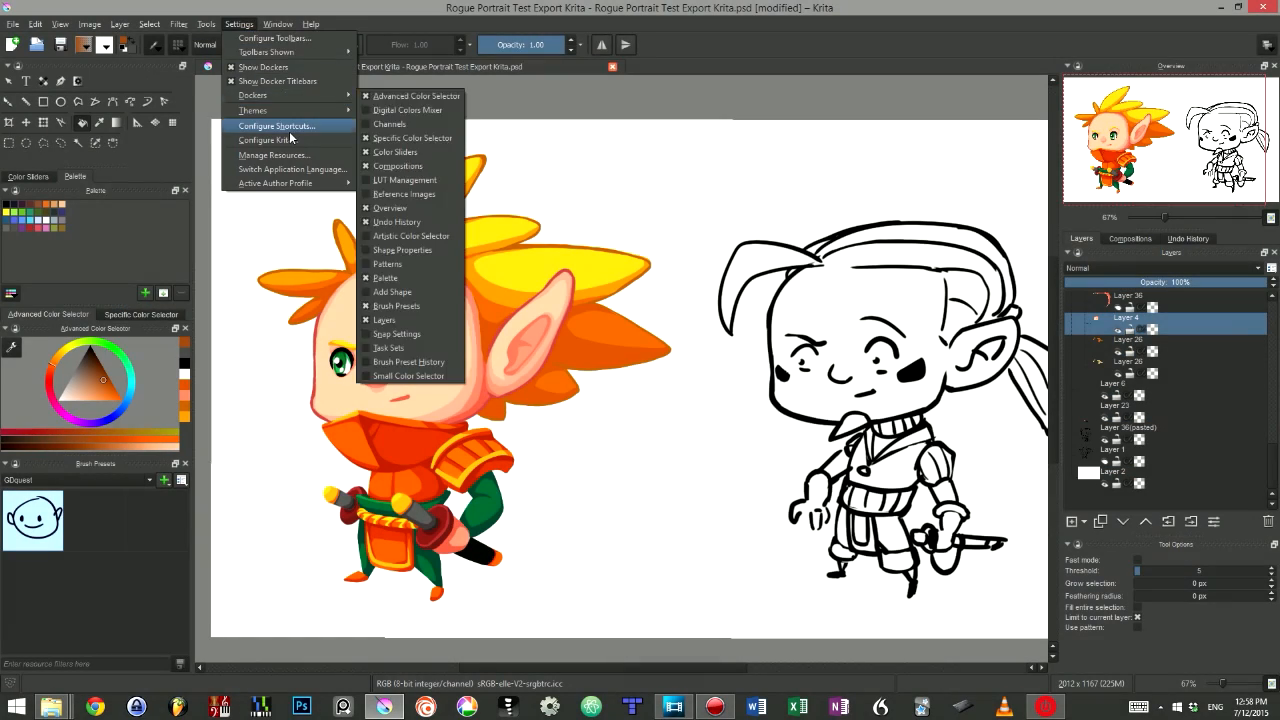
click(289, 131)
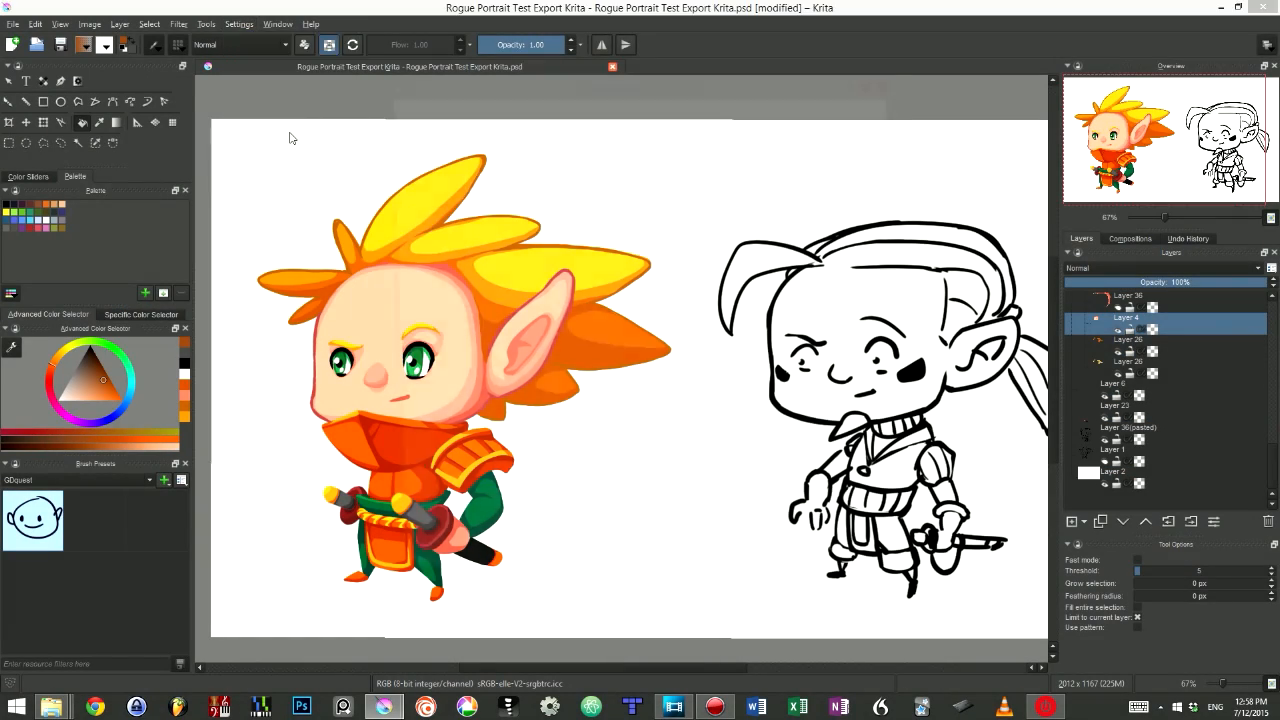
- Search the shortcuts for contiguo and open the Contiguous Selection Tool's shortcut entry
click(533, 108)
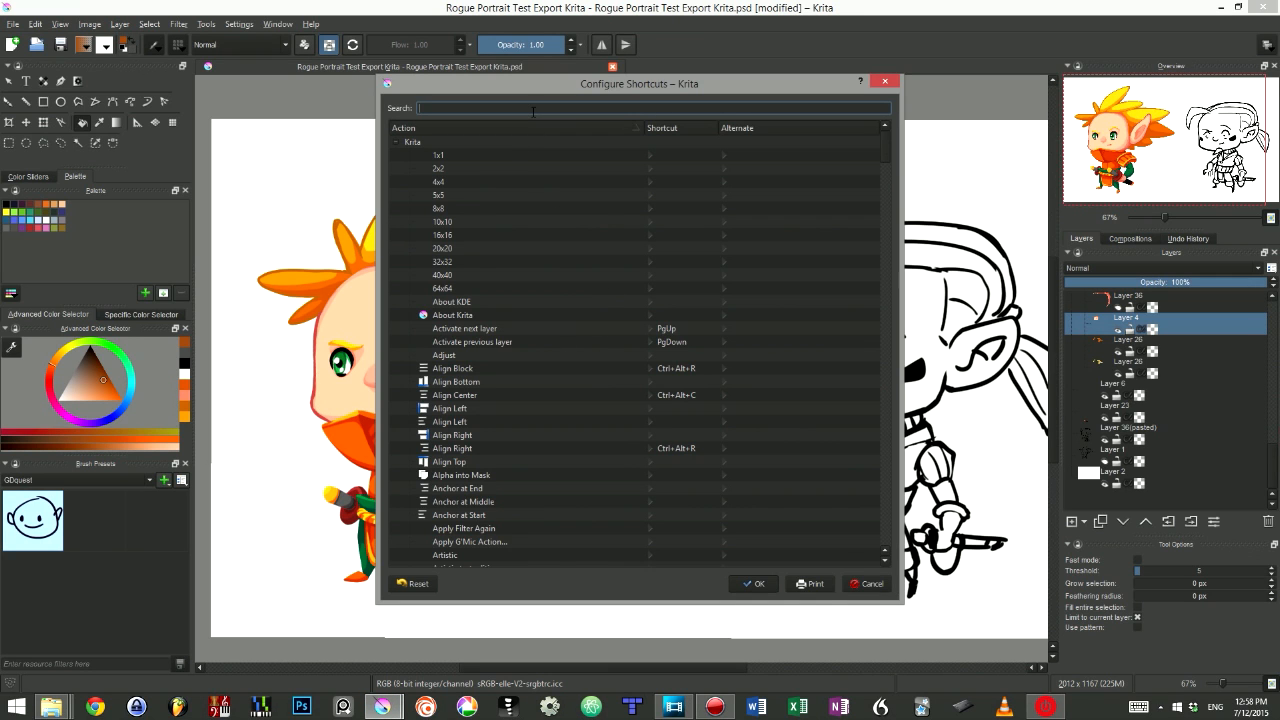
text(ou)
key(BackSpace)
key(BackSpace)
text(contiguo)
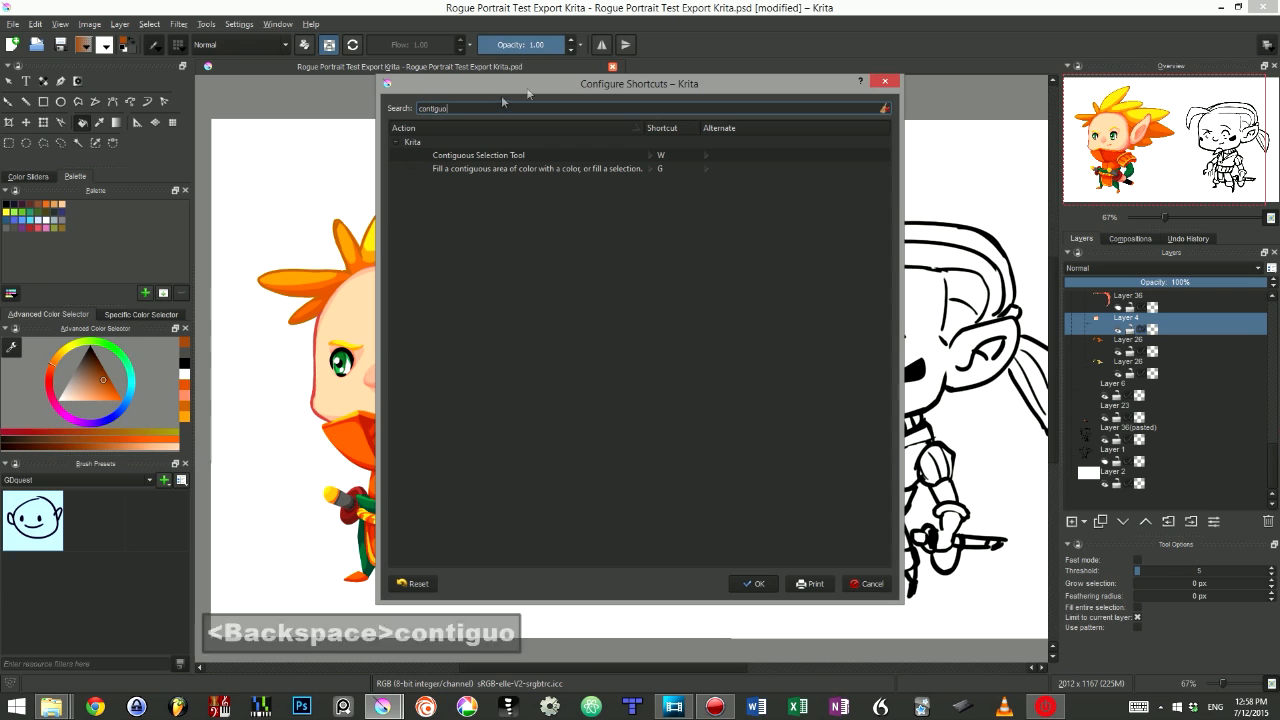
click(507, 157)
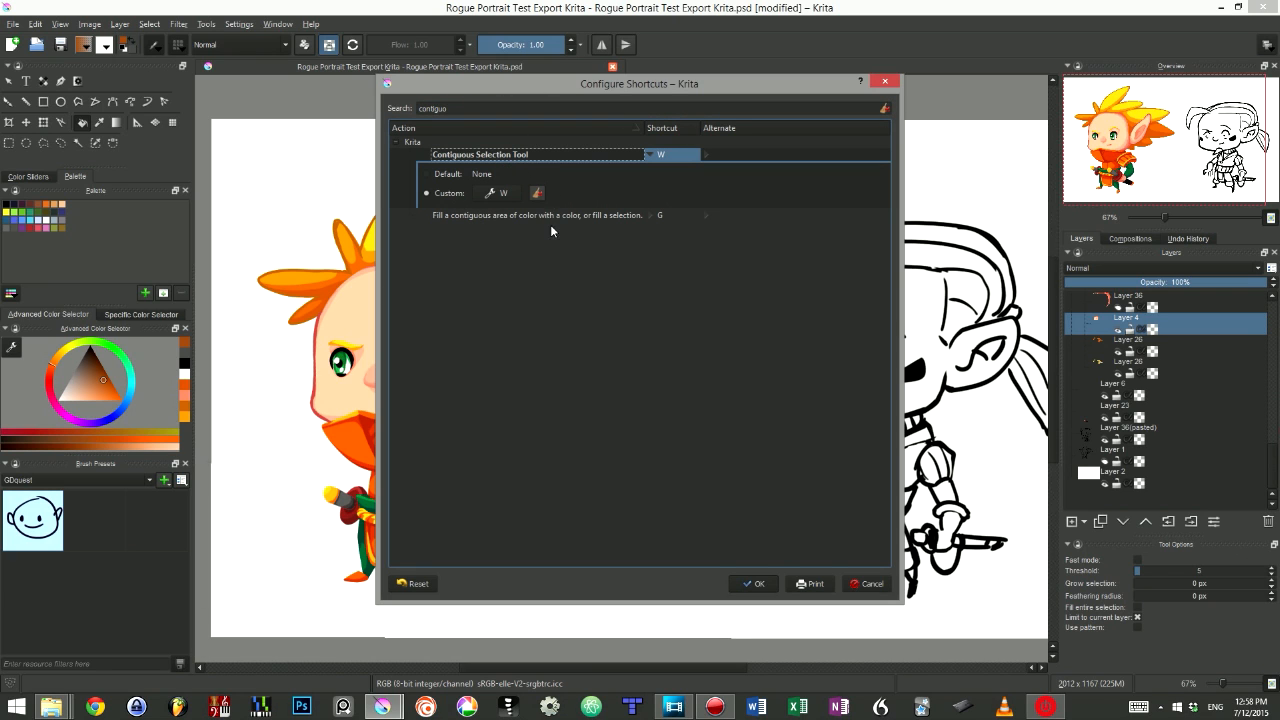
- Search the shortcuts for outline
double_click(433, 108)
text(outli)
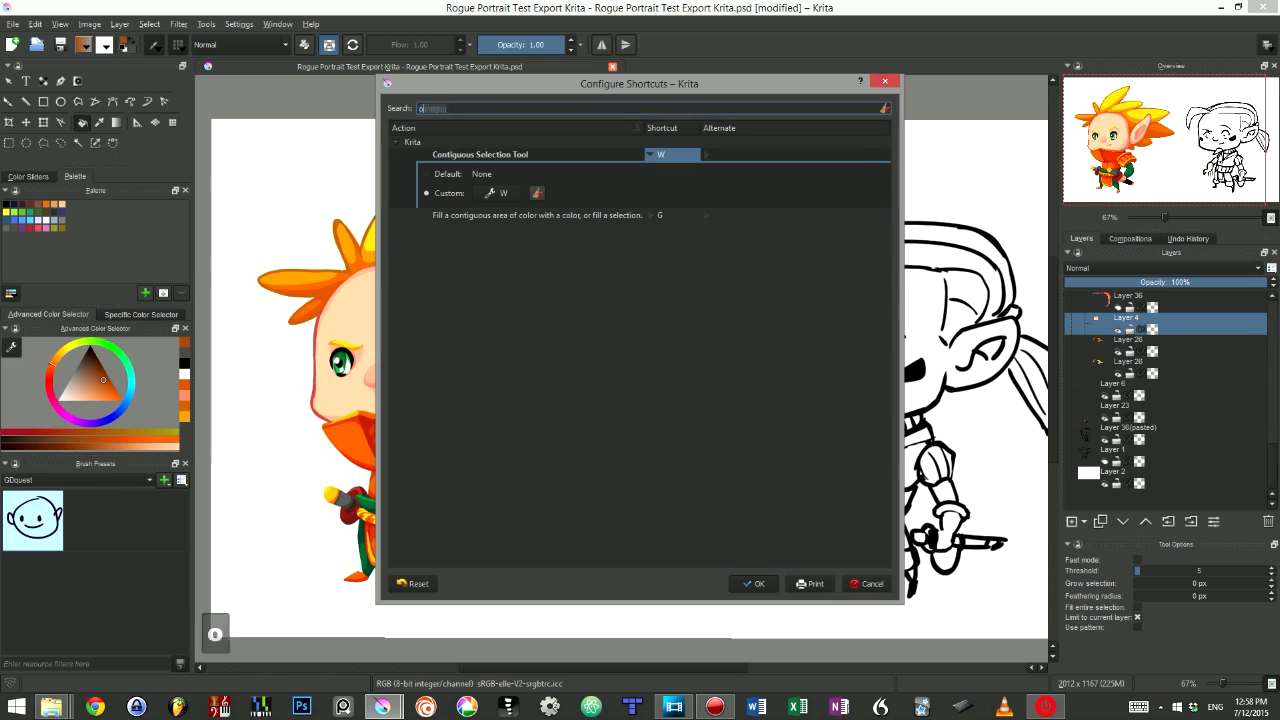
text(ne)
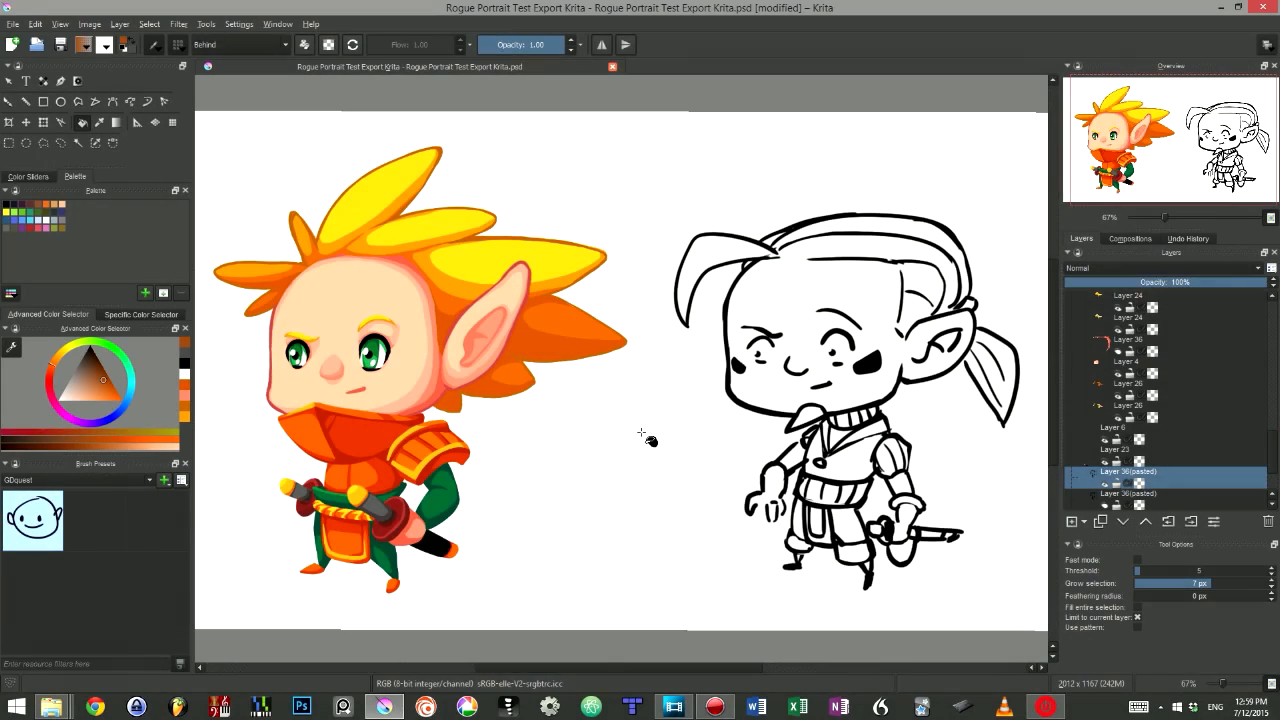
- Try filling areas of the second character's head with brown, undoing each fill
drag(745, 389, 508, 358)
click(553, 301)
click(605, 435)
key(ctrl+z)
key(ctrl+z)
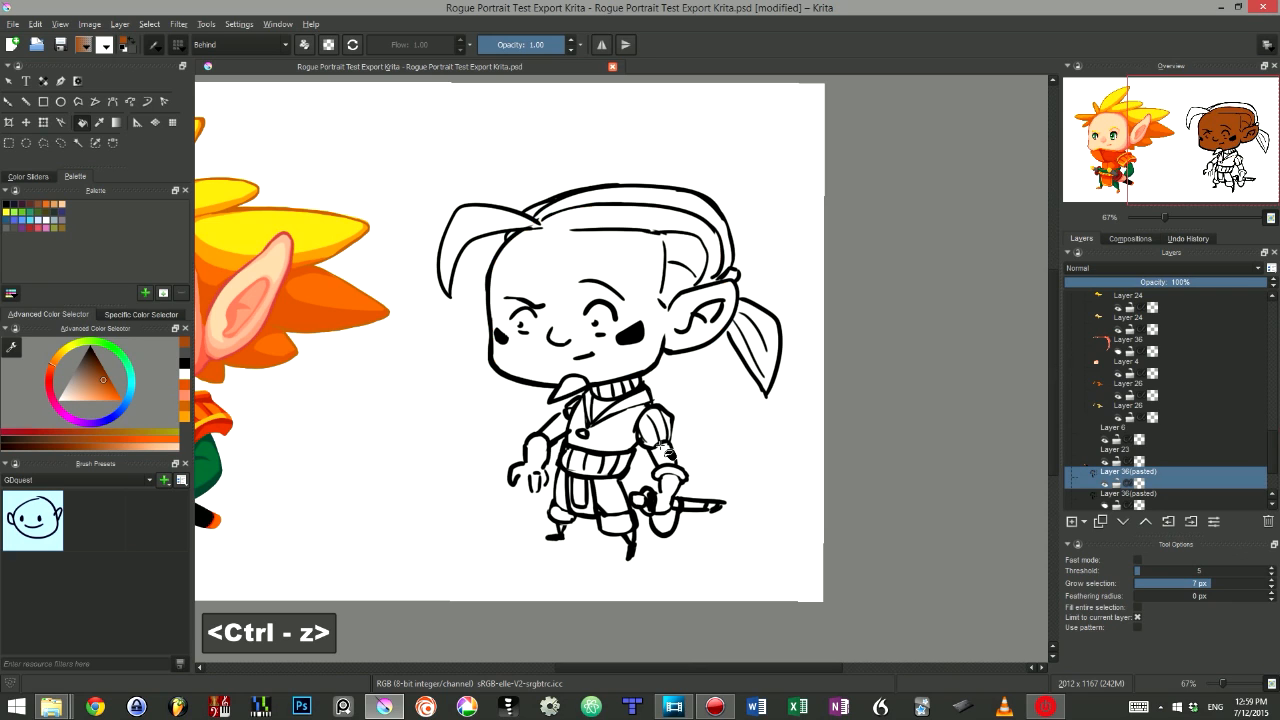
click(654, 199)
click(650, 238)
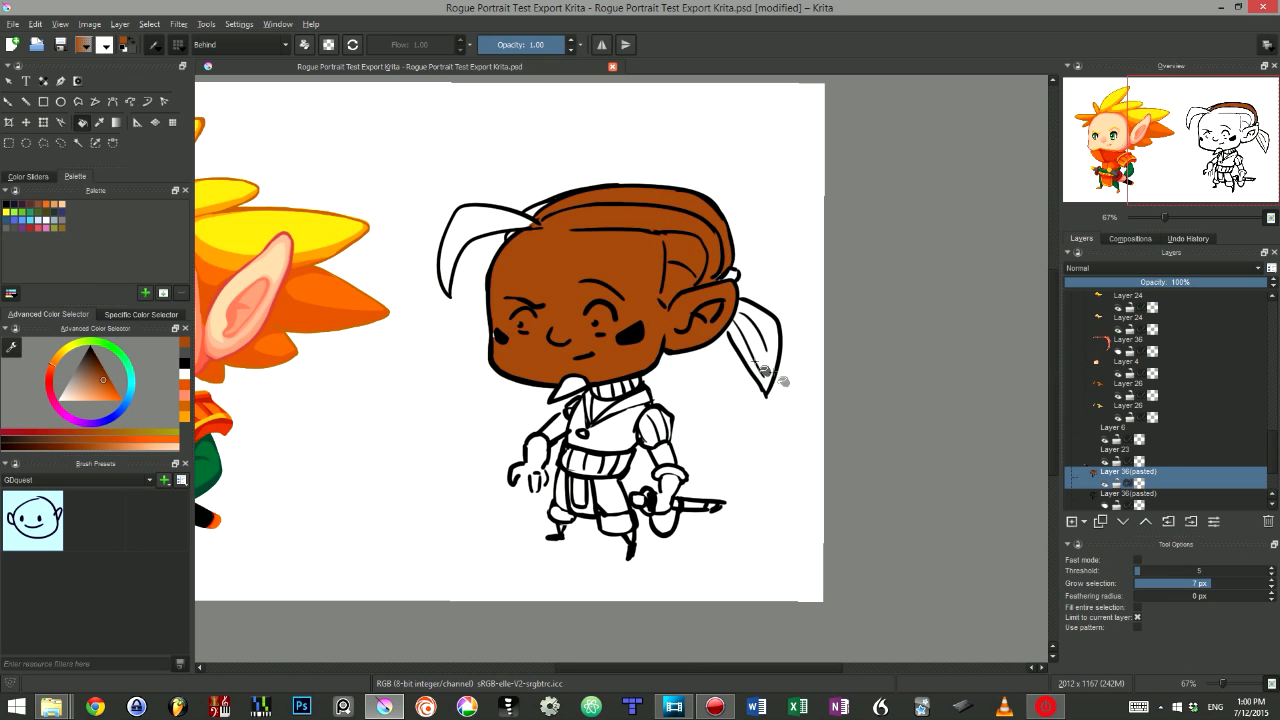
key(ctrl+z)
key(ctrl+z)
key(ctrl+z)
- Float the Tool Options panel and enable Fast mode for the Fill tool
drag(1177, 543, 867, 193)
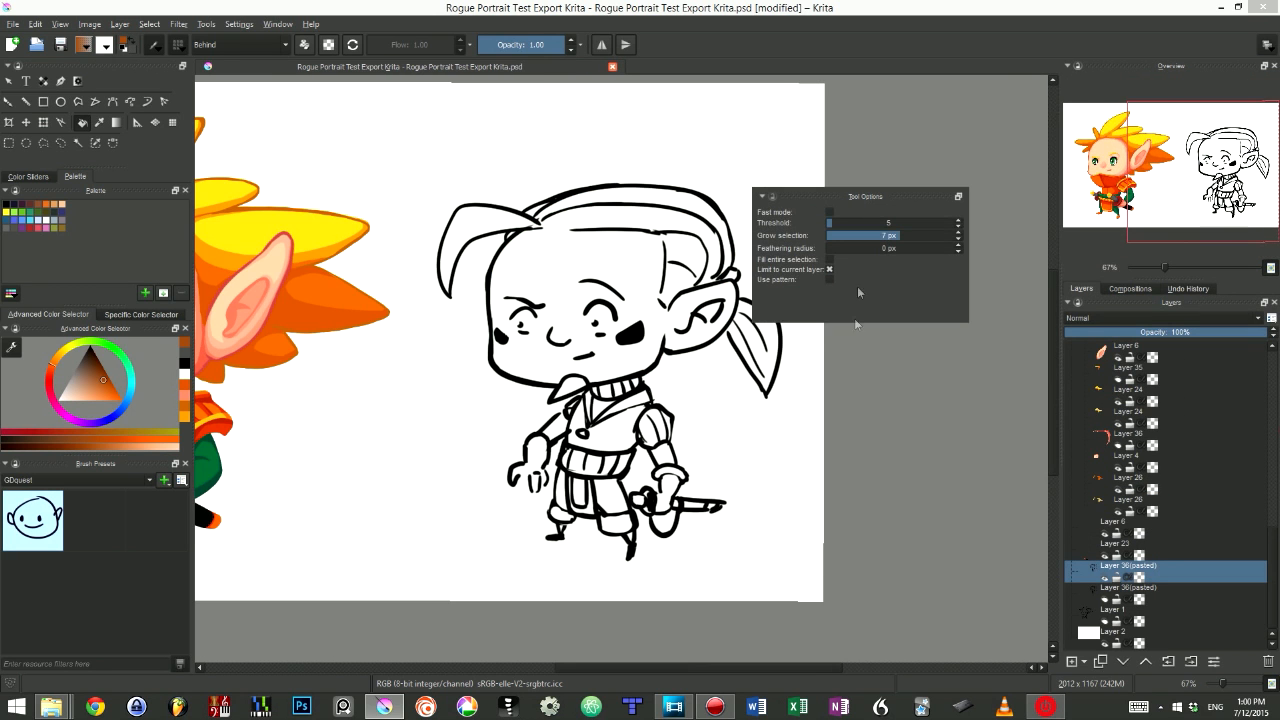
click(829, 212)
click(829, 212)
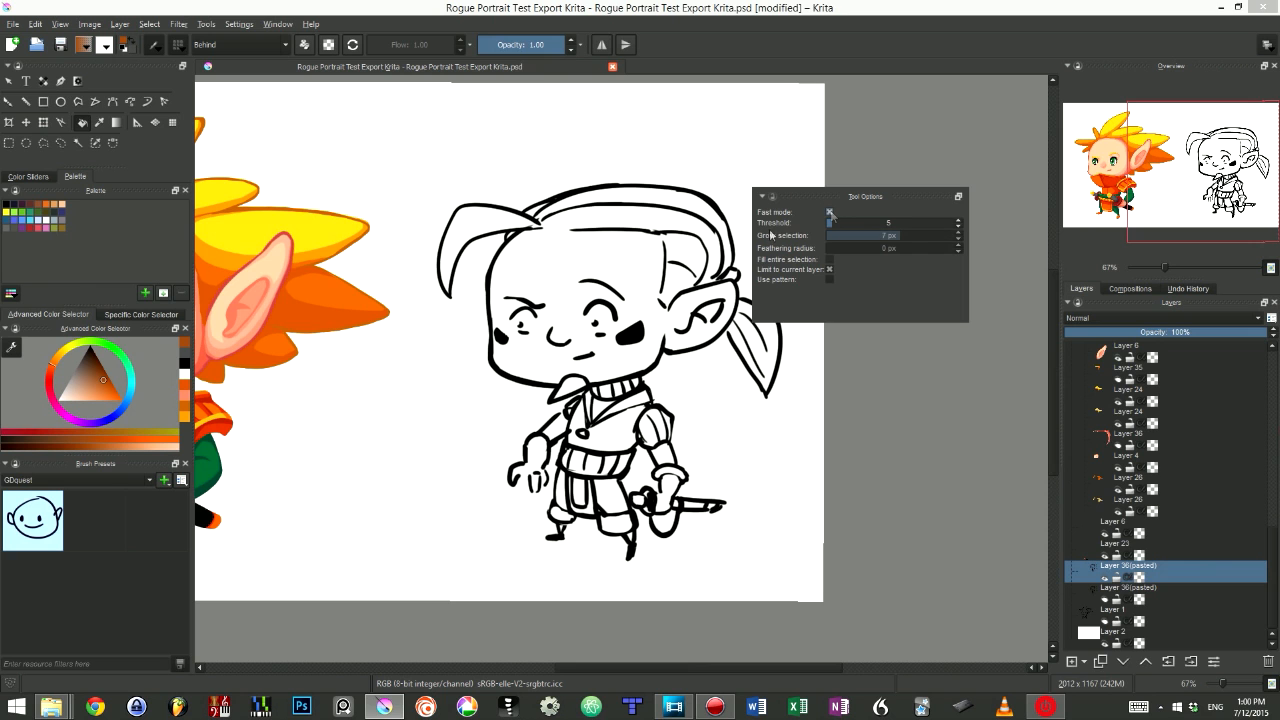
click(829, 212)
- Fill the second character's head with brown using fast mode
click(603, 275)
click(687, 225)
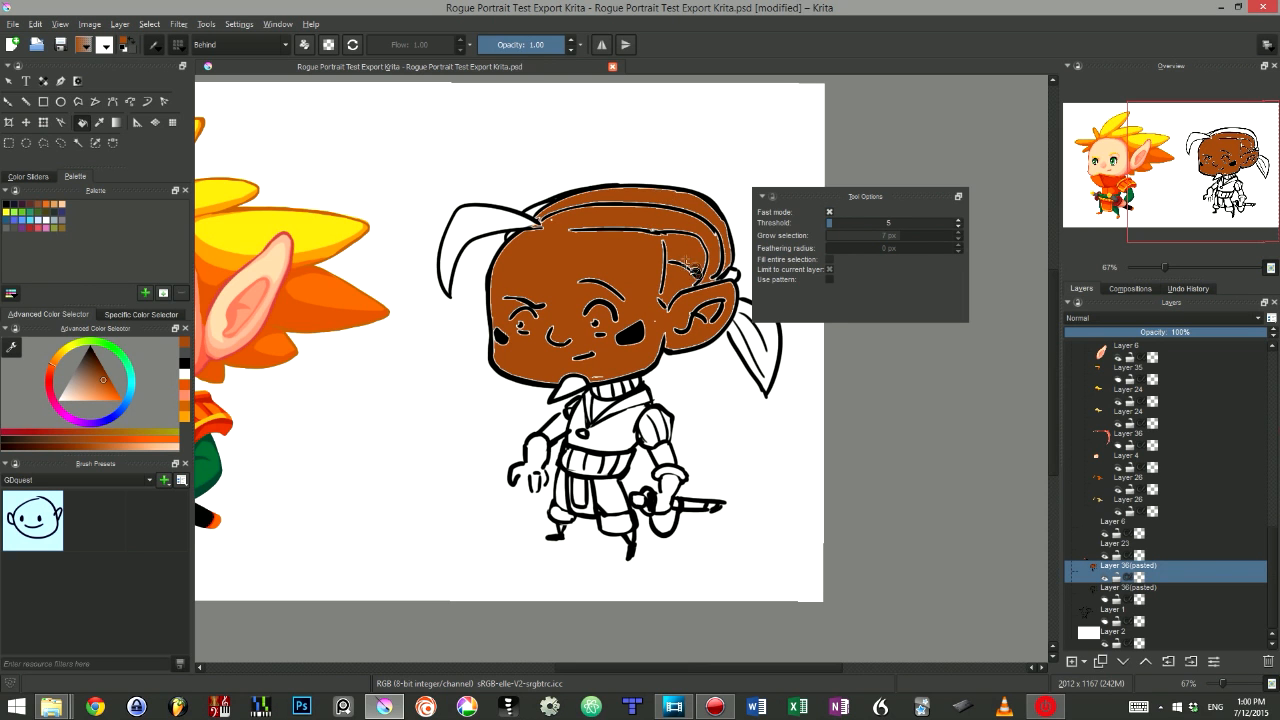
scroll(686, 257, up, 3)
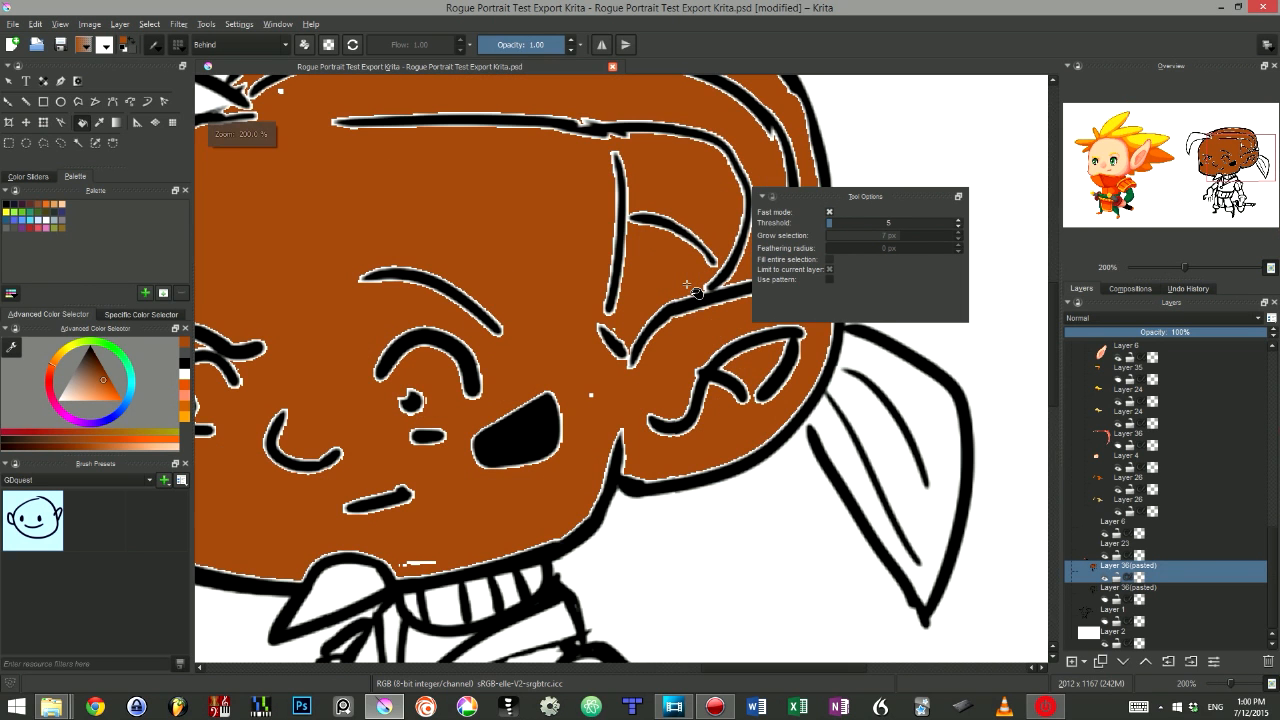
- Undo the recent brown fills on the second character's head
click(468, 350)
key(ctrl+z)
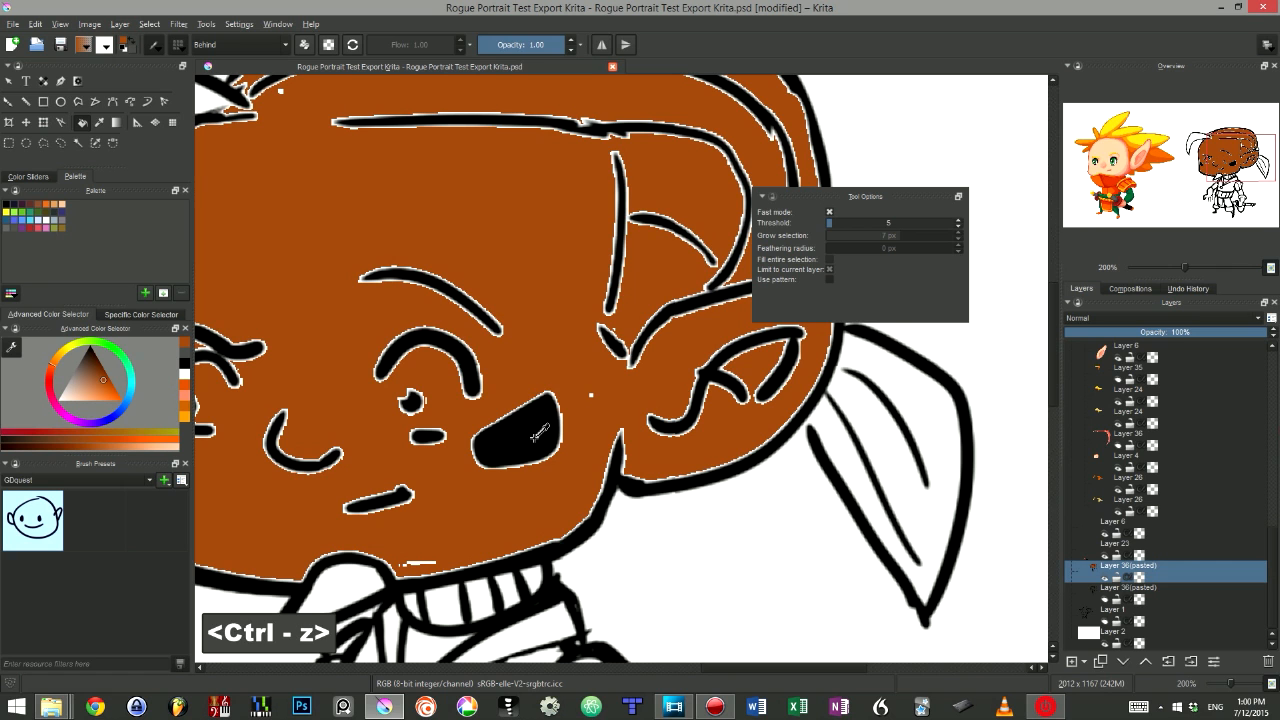
key(ctrl+z)
scroll(594, 343, down, 2)
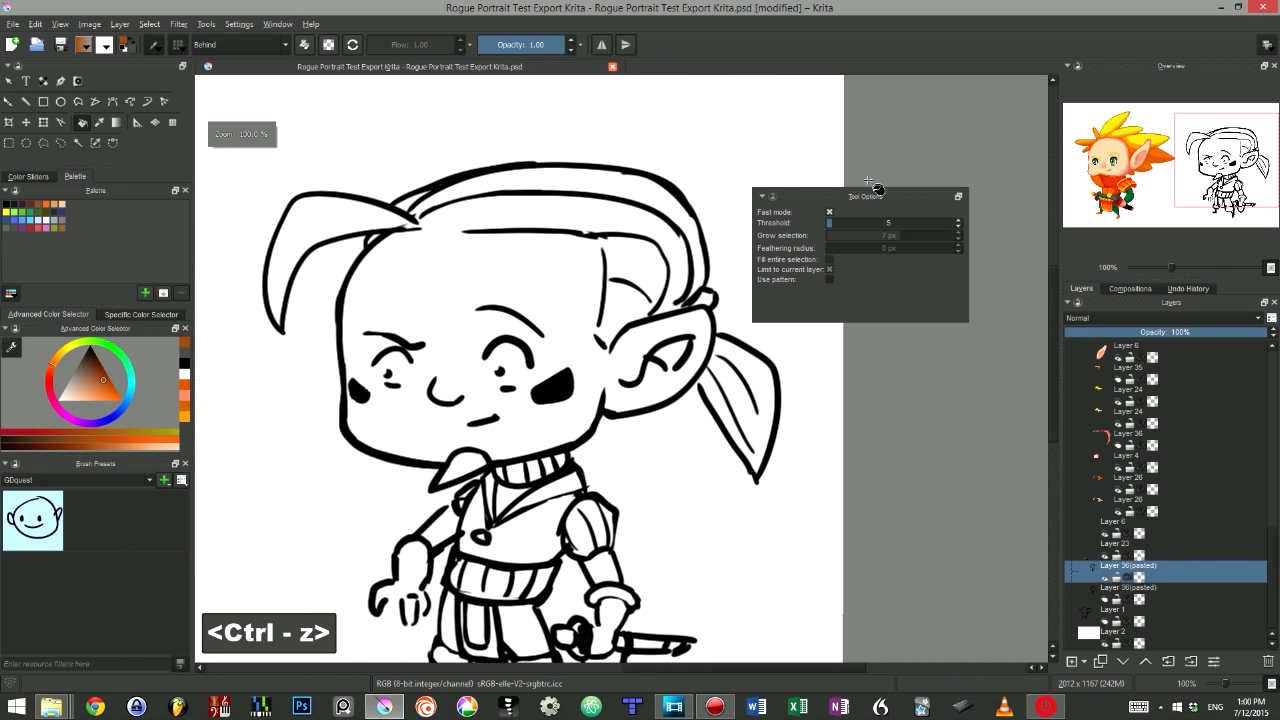
- Disable Fast mode, set Grow selection to 5 px, and fill the second character's head with brown
click(829, 212)
right_click(890, 238)
text(0)
key(Return)
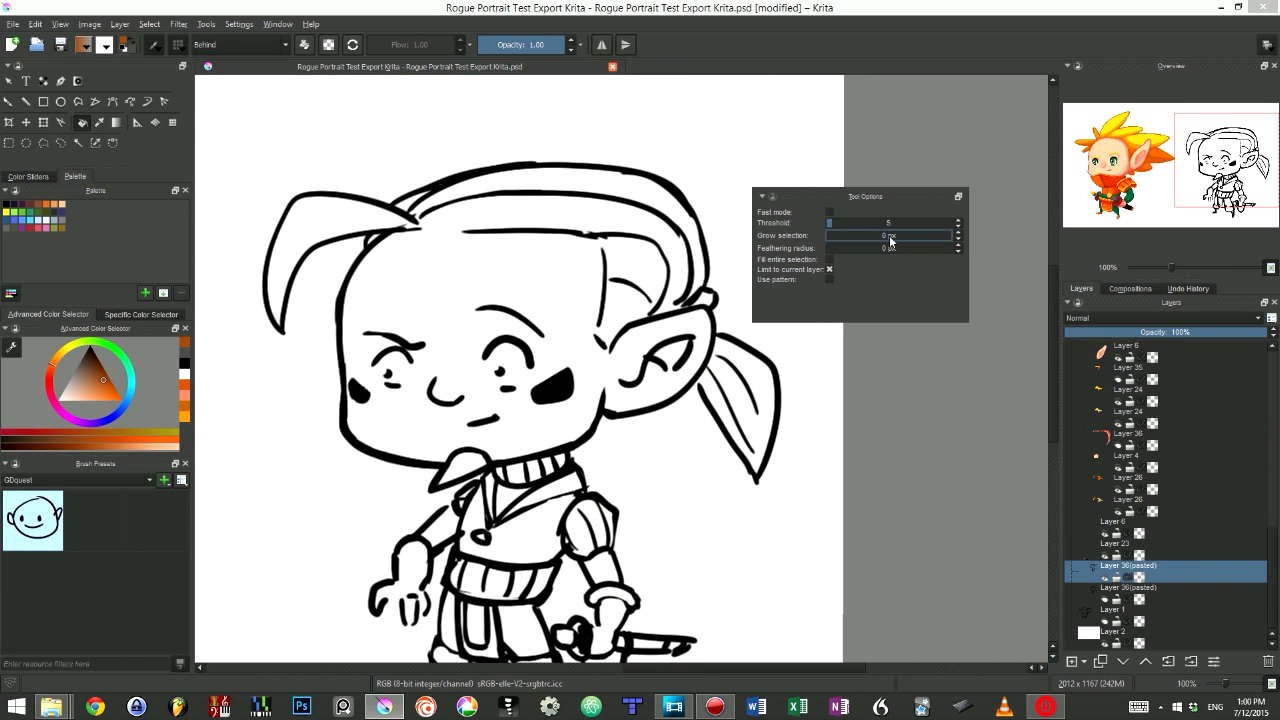
click(891, 238)
click(531, 292)
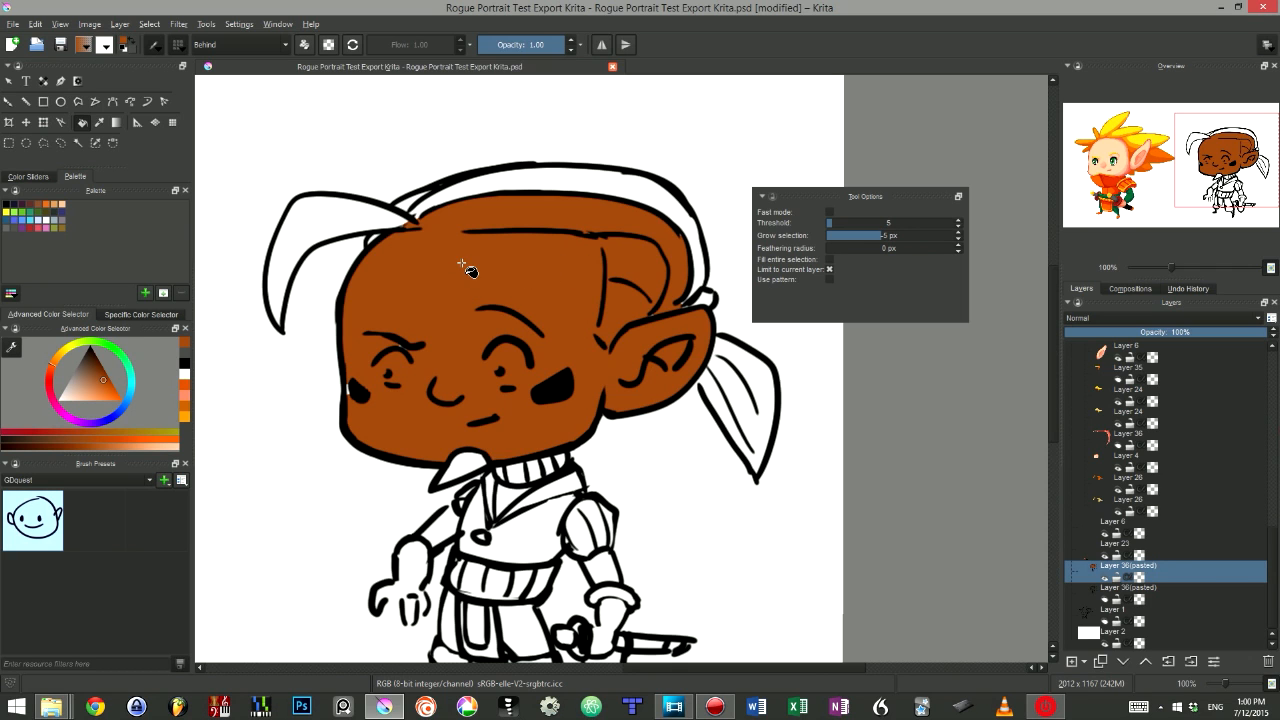
- Refill the head while adjusting the Grow selection value, undoing each fill
key(ctrl+z)
click(493, 270)
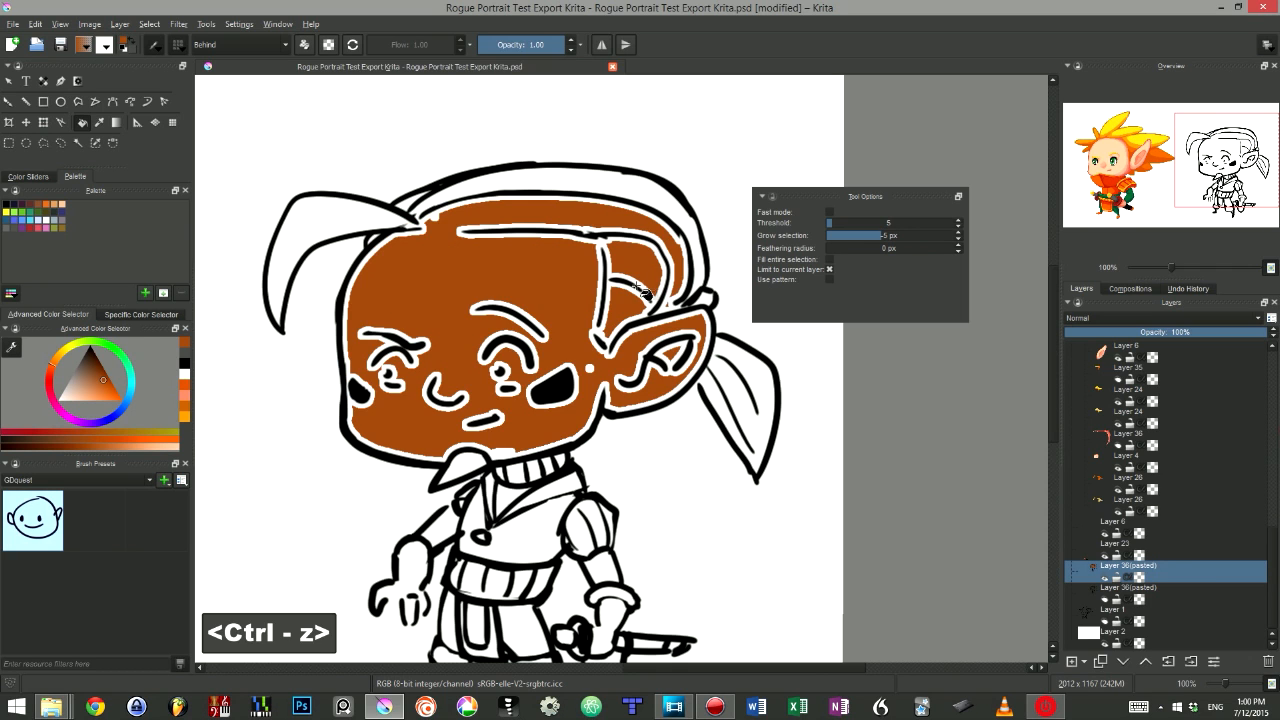
key(ctrl+z)
drag(880, 236, 886, 240)
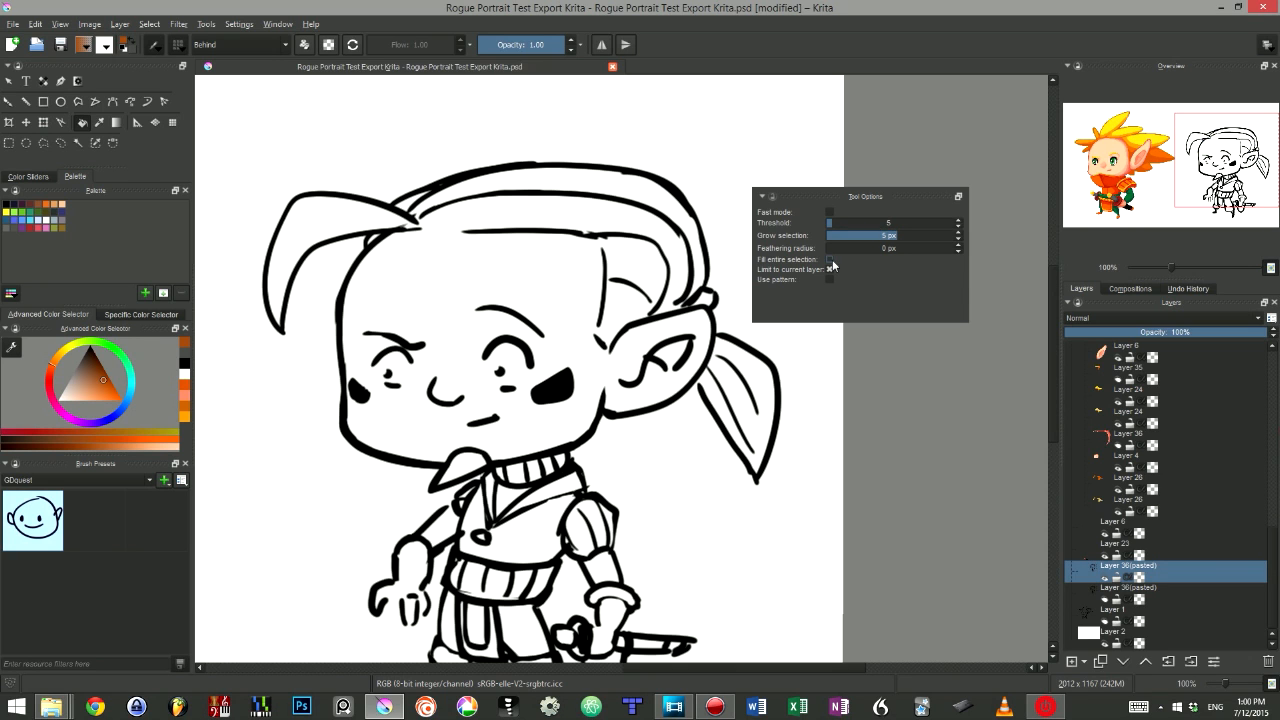
click(543, 291)
key(ctrl+z)
- Draw a freehand outline selection above the second character's head and fill it with brown
key(q)
drag(578, 103, 733, 228)
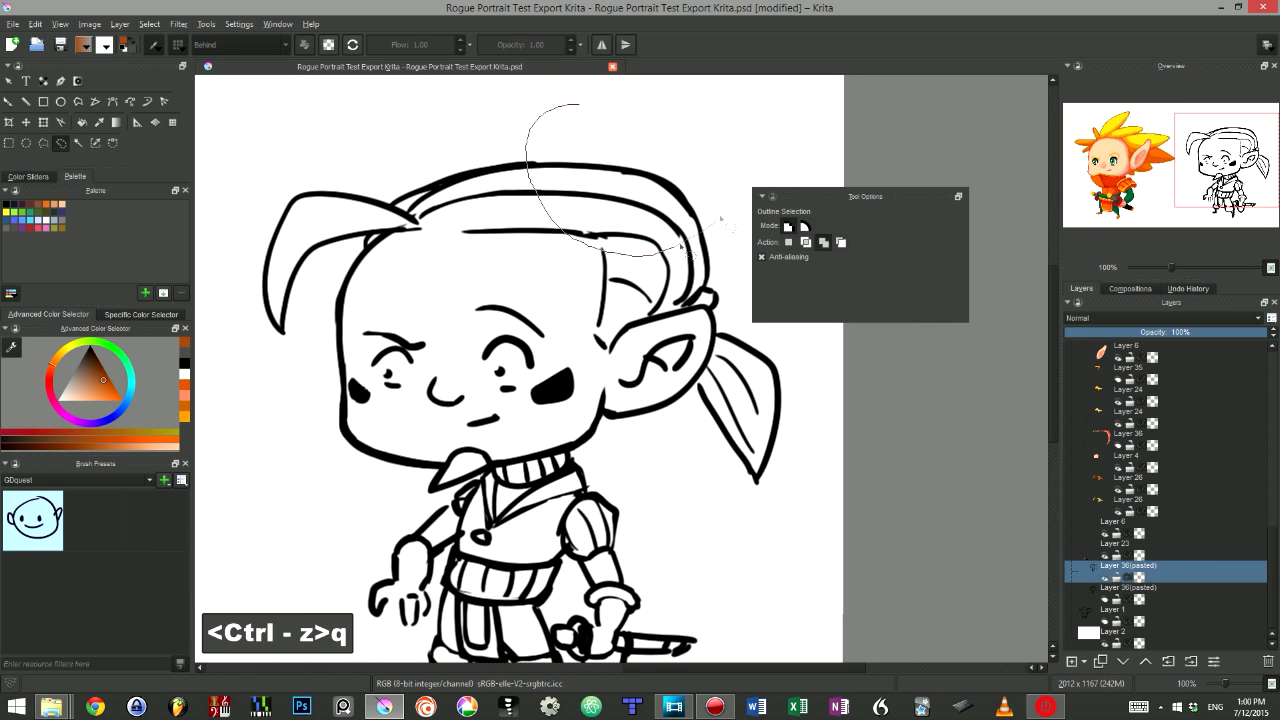
key(g)
click(655, 183)
key(ctrl+shift+a)
key(ctrl+z)
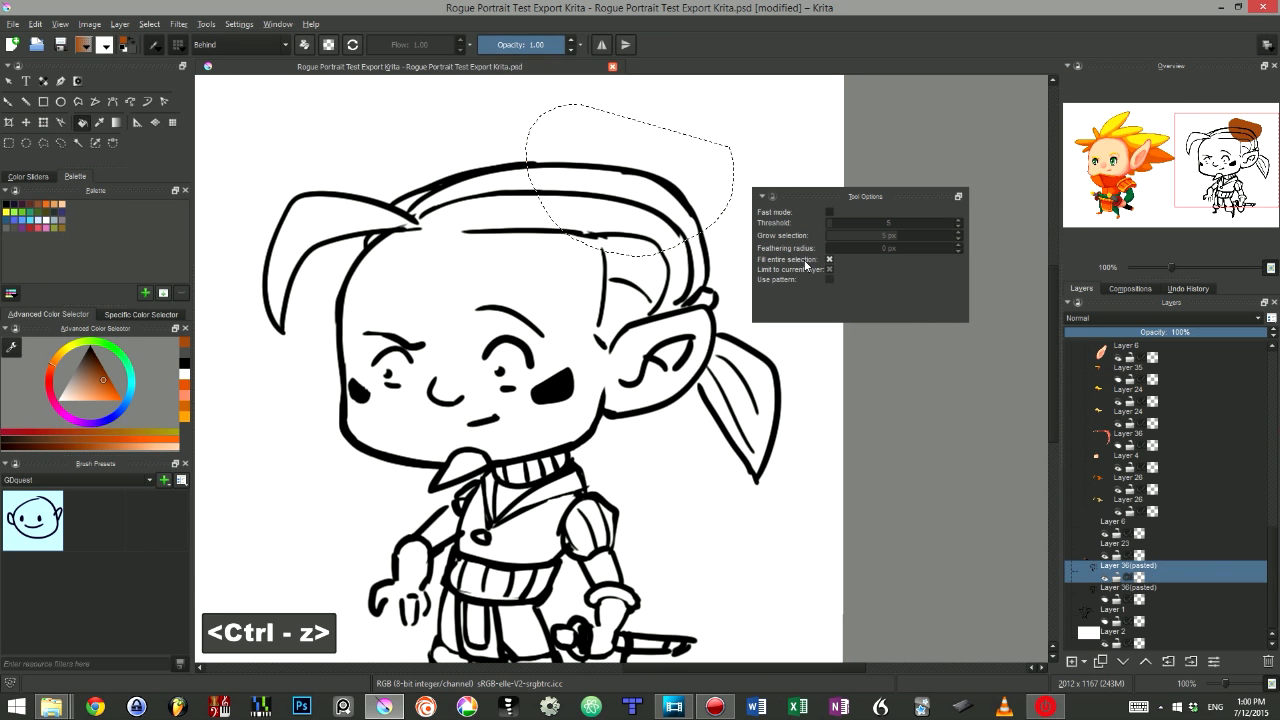
- Enable Use pattern and fill the selection with a stone texture pattern
click(827, 259)
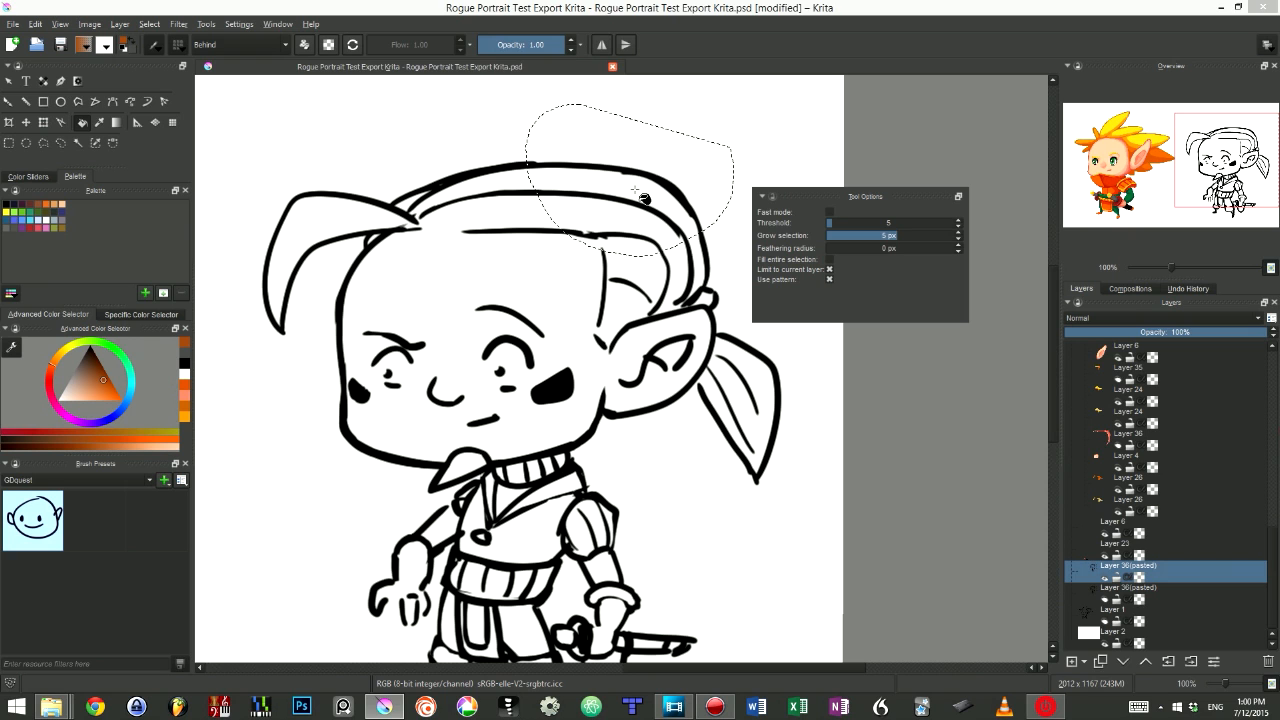
click(102, 47)
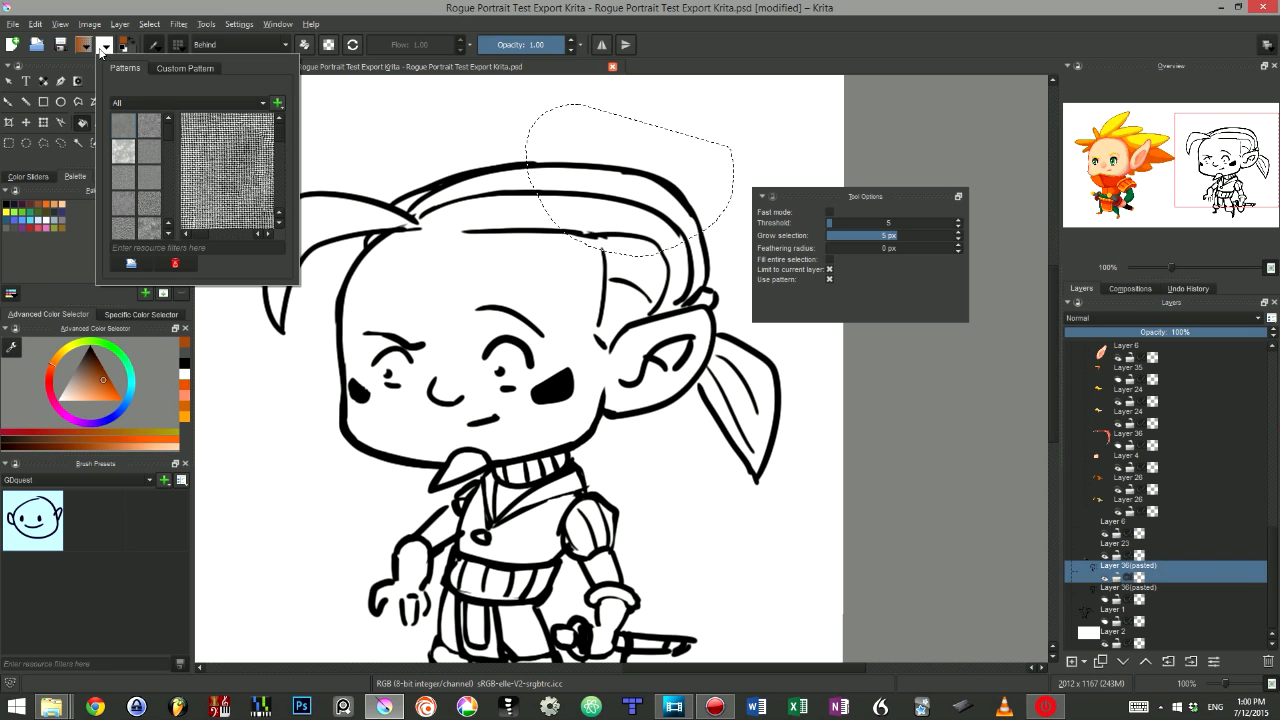
click(141, 165)
click(700, 160)
key(ctrl+shift+a)
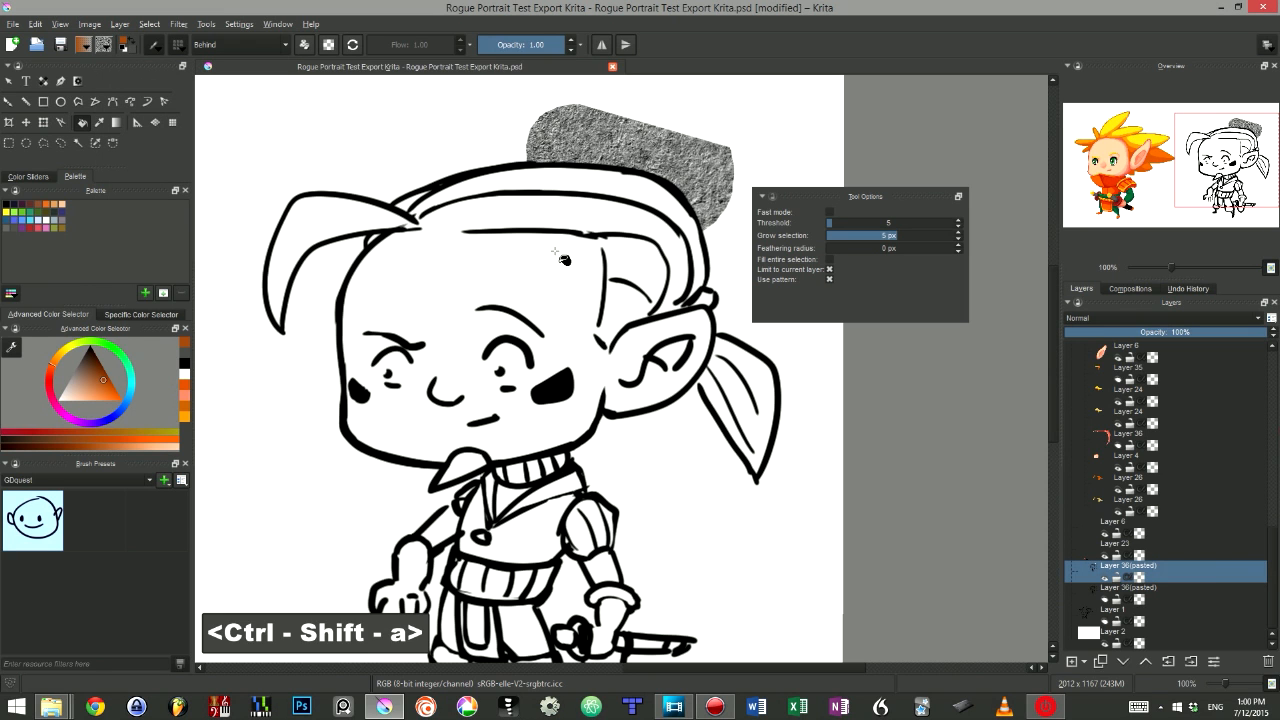
key(ctrl+z)
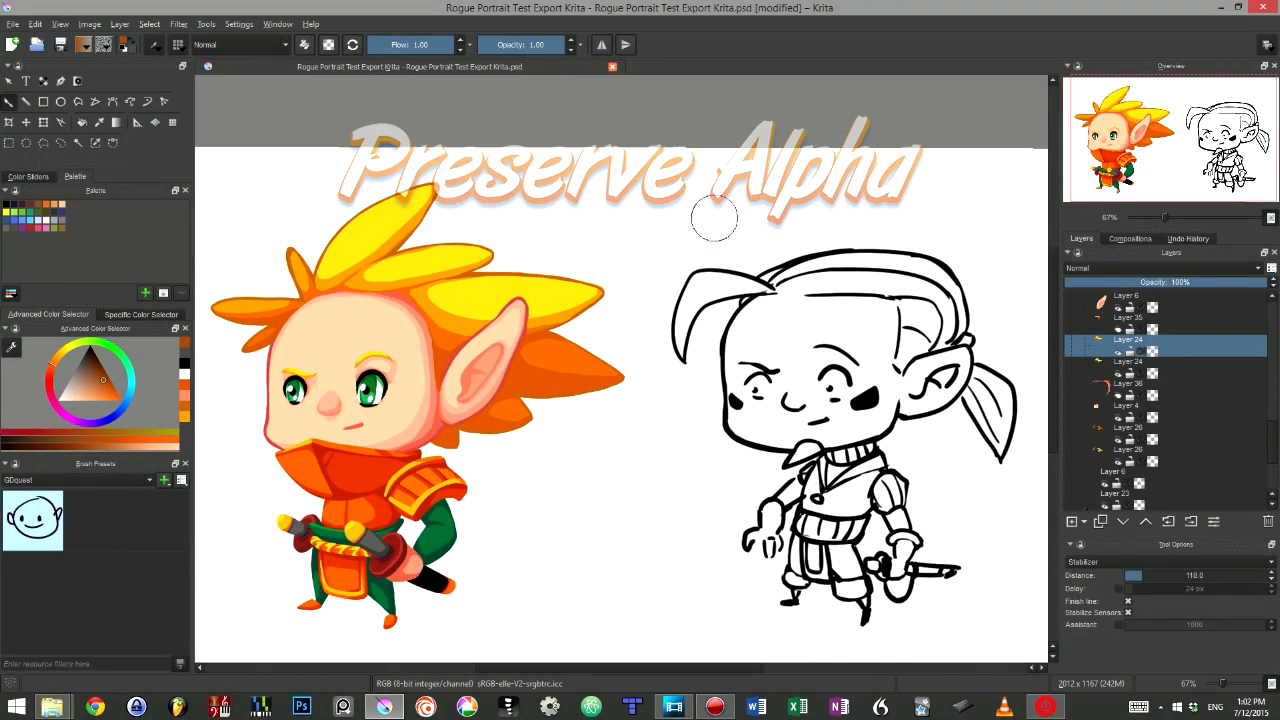
- Paint brown strokes over the first character's hair, undoing each stroke
drag(642, 242, 846, 219)
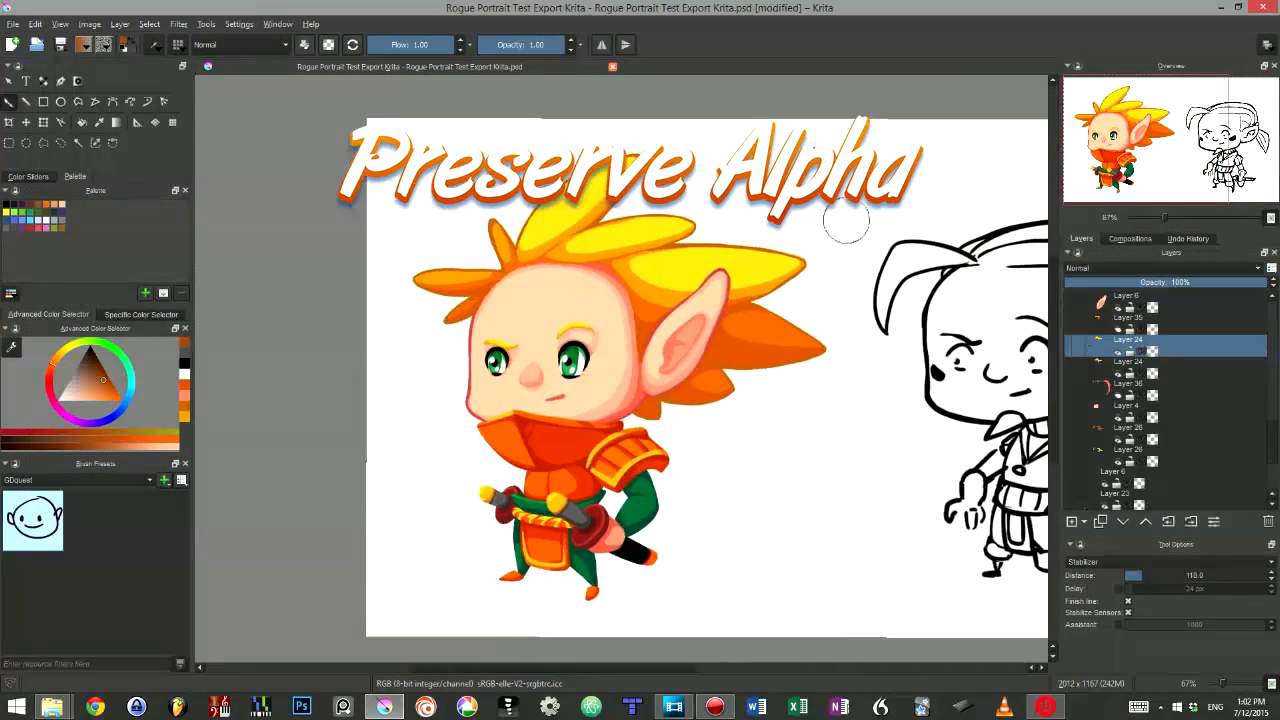
drag(740, 270, 884, 252)
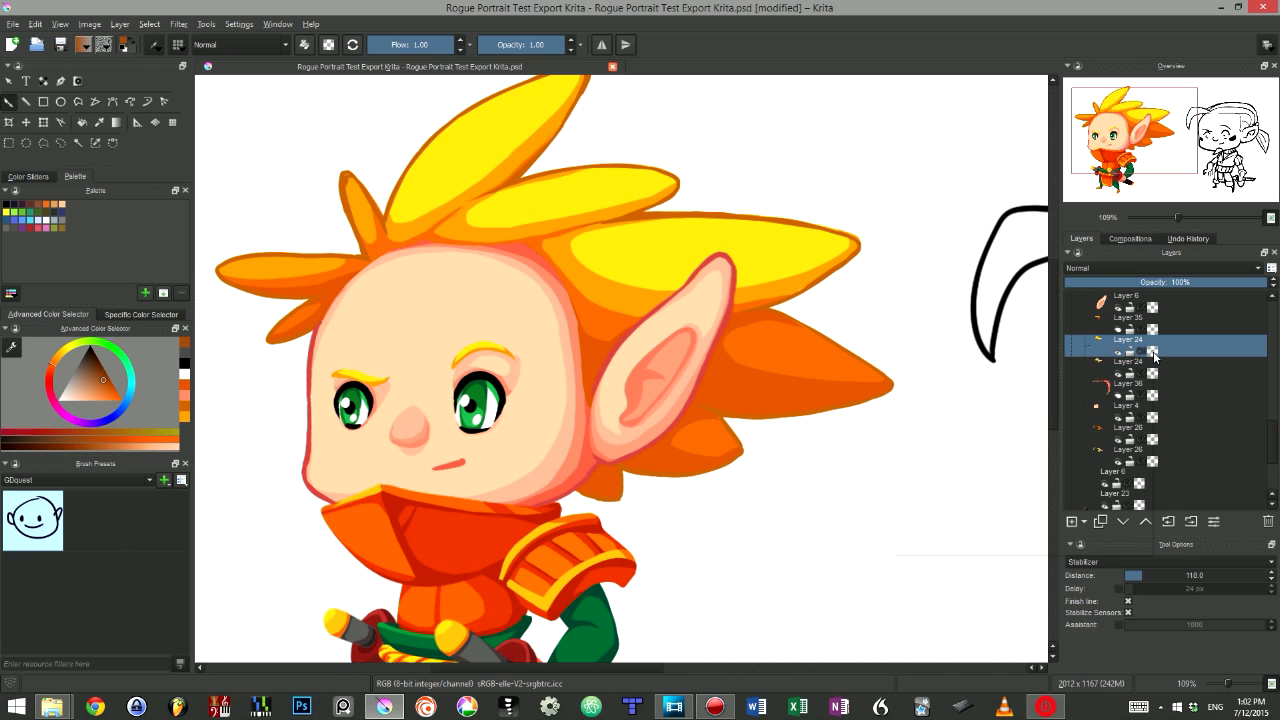
drag(812, 170, 400, 476)
key(ctrl+z)
mouse_move(809, 160)
mouse_down()
mouse_move(428, 405)
mouse_move(914, 266)
mouse_move(314, 129)
mouse_move(749, 129)
mouse_up()
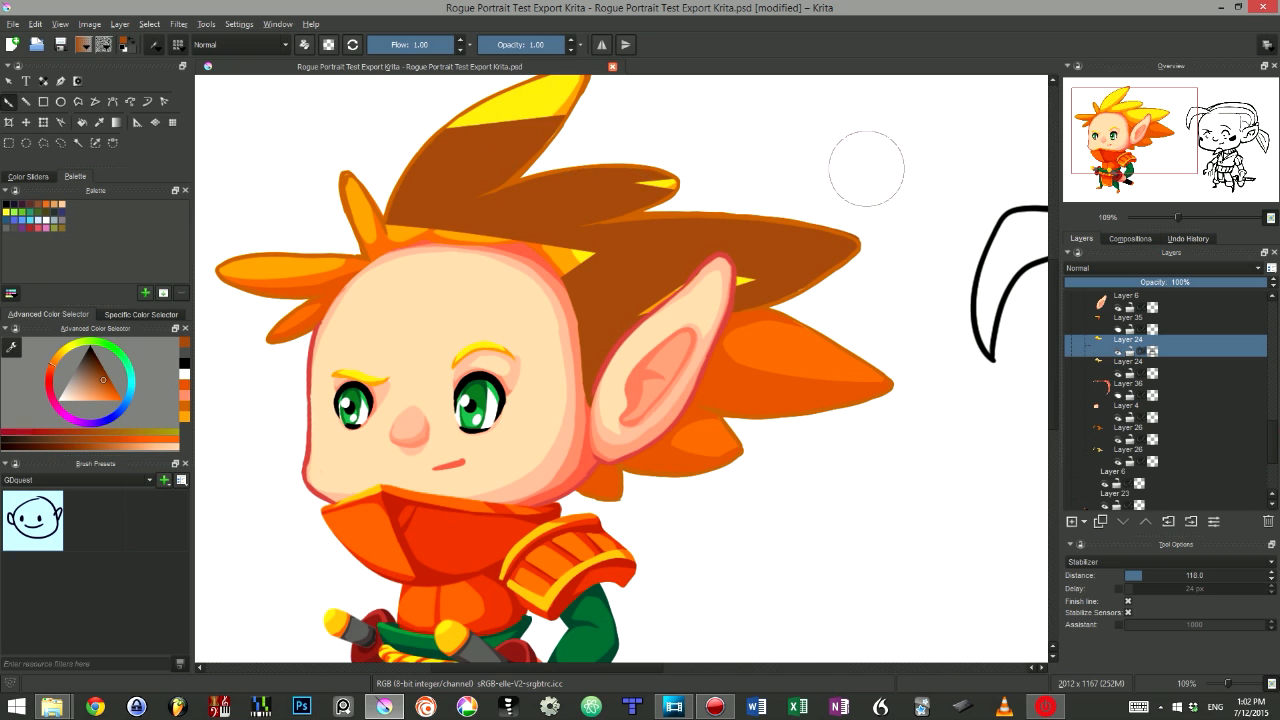
key(ctrl+z)
key(ctrl+z)
- Select Layer 4 and paint a test stroke across the face, undoing it
click(1197, 416)
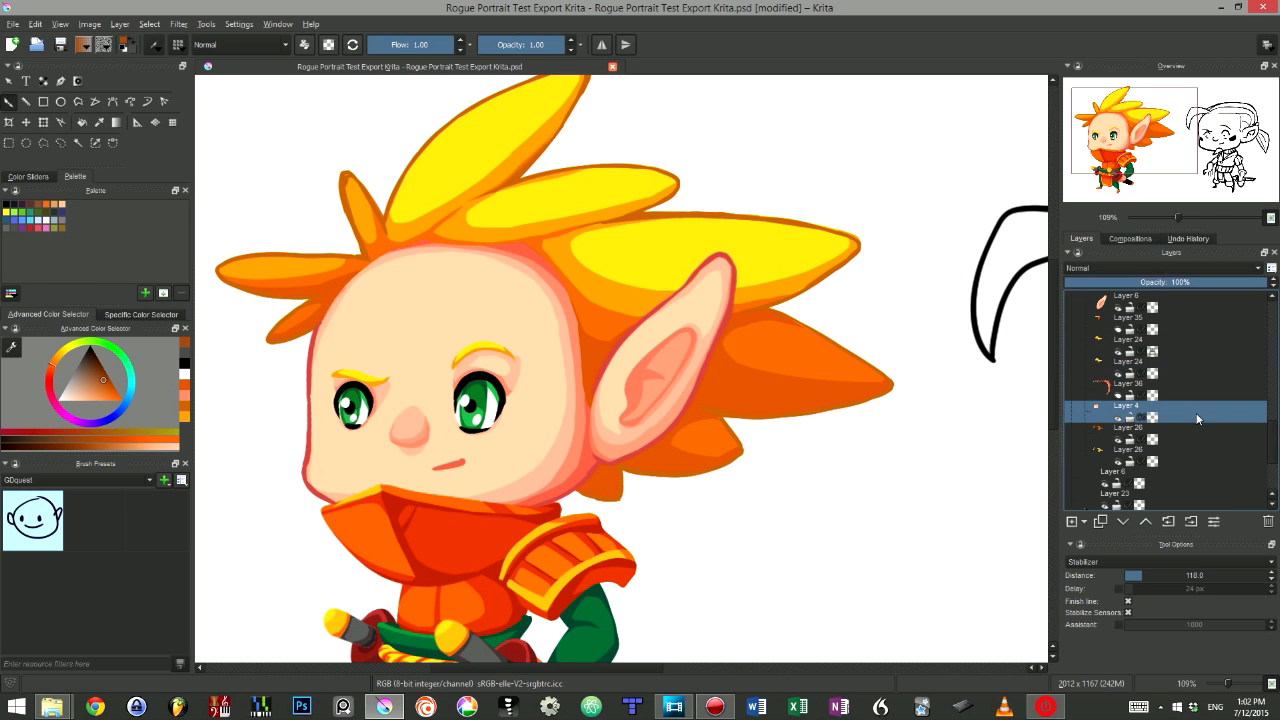
drag(849, 177, 300, 560)
key(ctrl+z)
drag(607, 285, 700, 298)
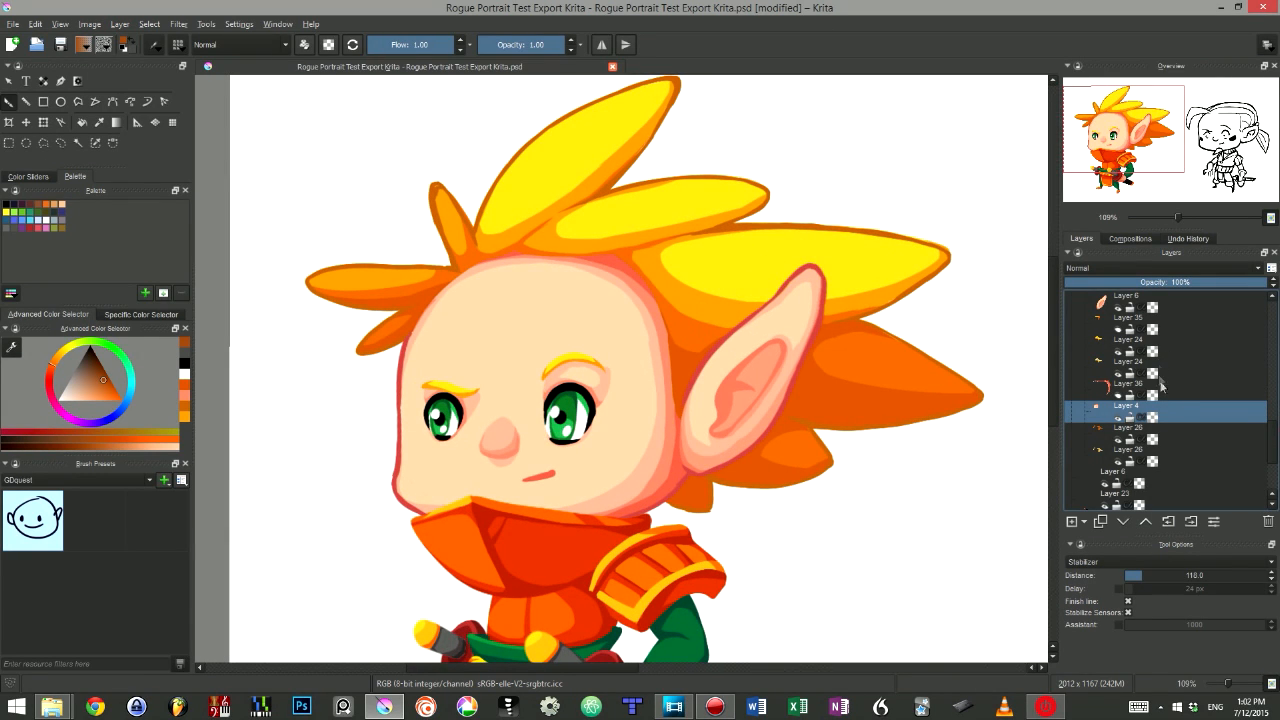
- Select the hair's Layer 24, enable Preserve Alpha and paint brown over the hair, undoing the stroke
click(1204, 350)
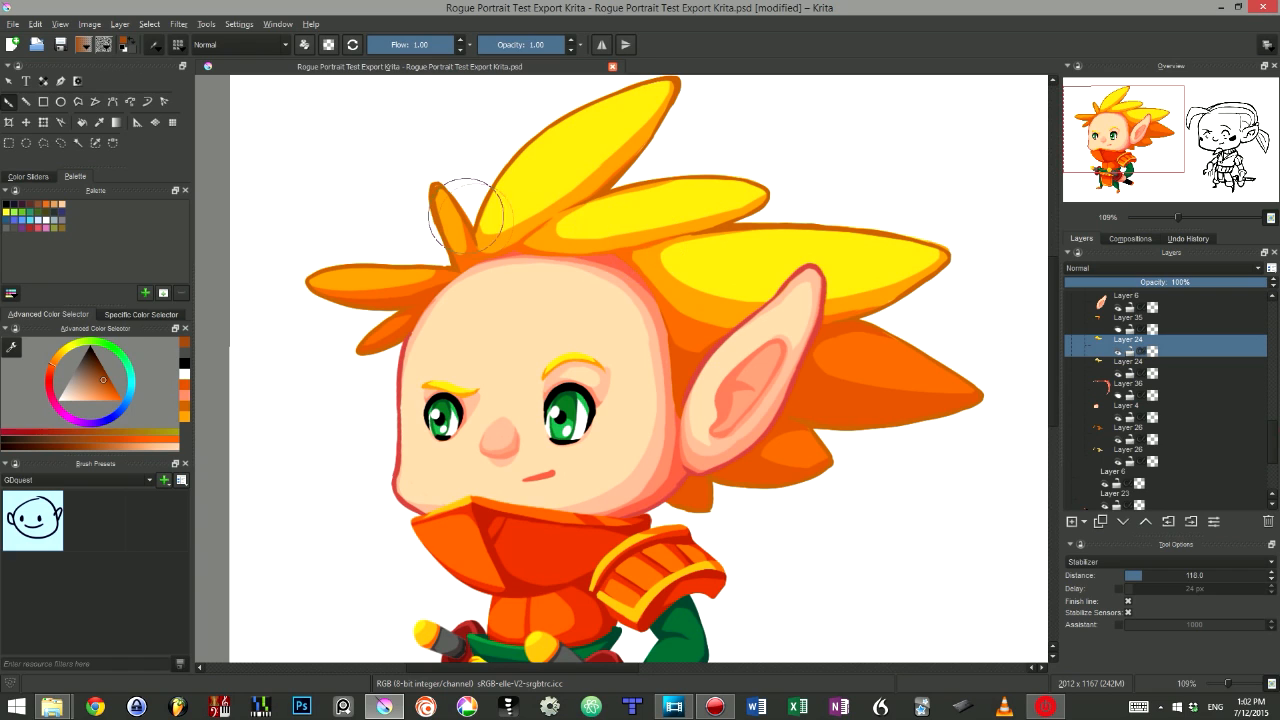
click(329, 45)
drag(500, 160, 530, 235)
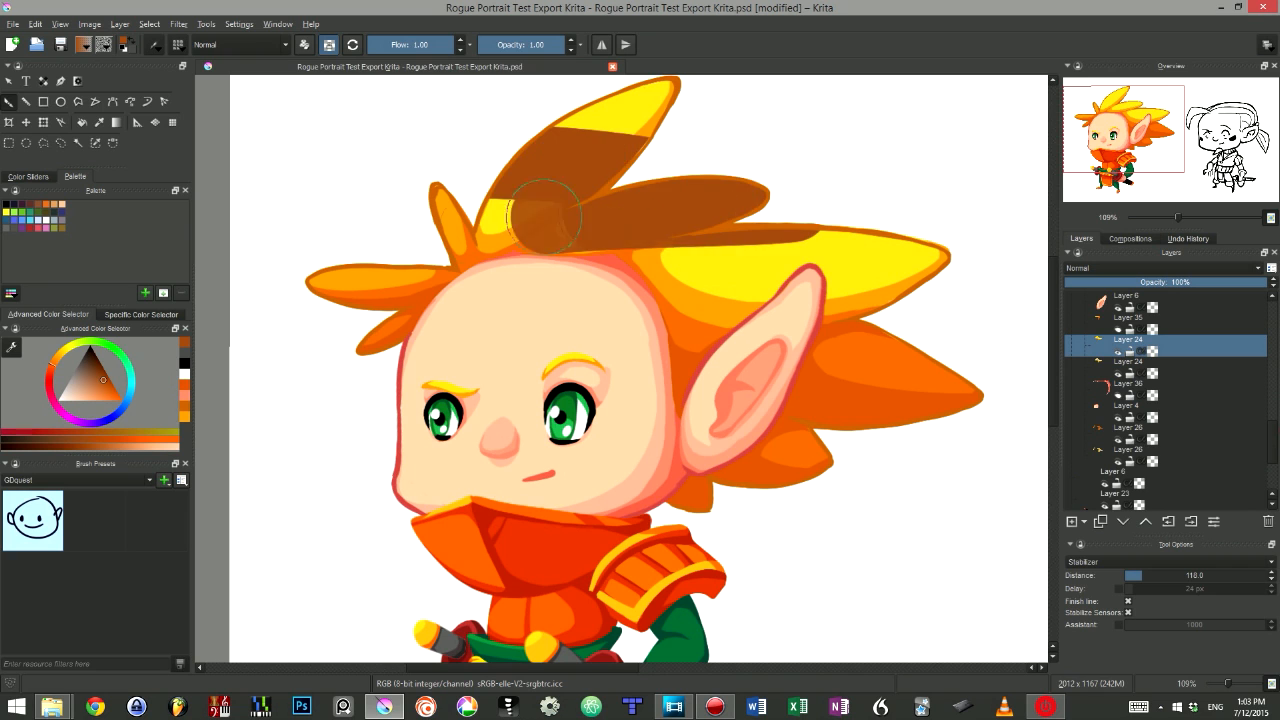
key(ctrl+z)
- Pick the face's layer directly on the canvas and paint a test stroke, undoing it
key(r)
click(545, 310)
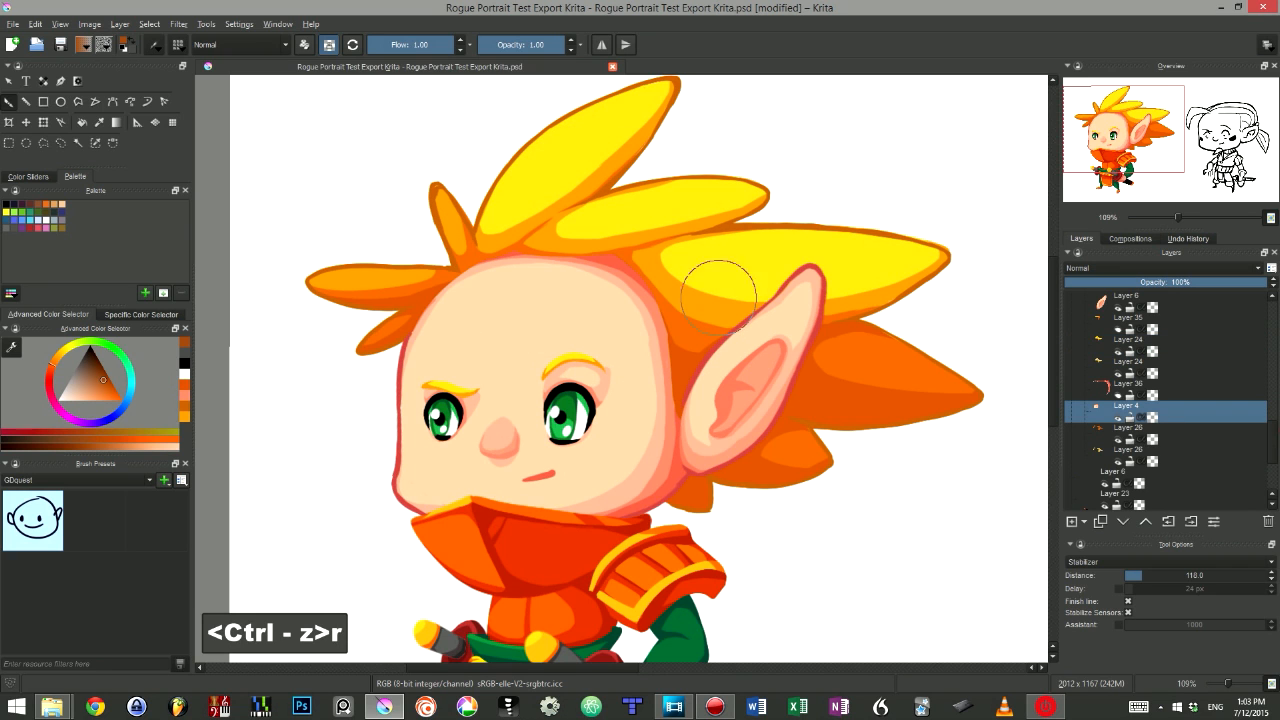
drag(719, 290, 360, 470)
key(ctrl+z)
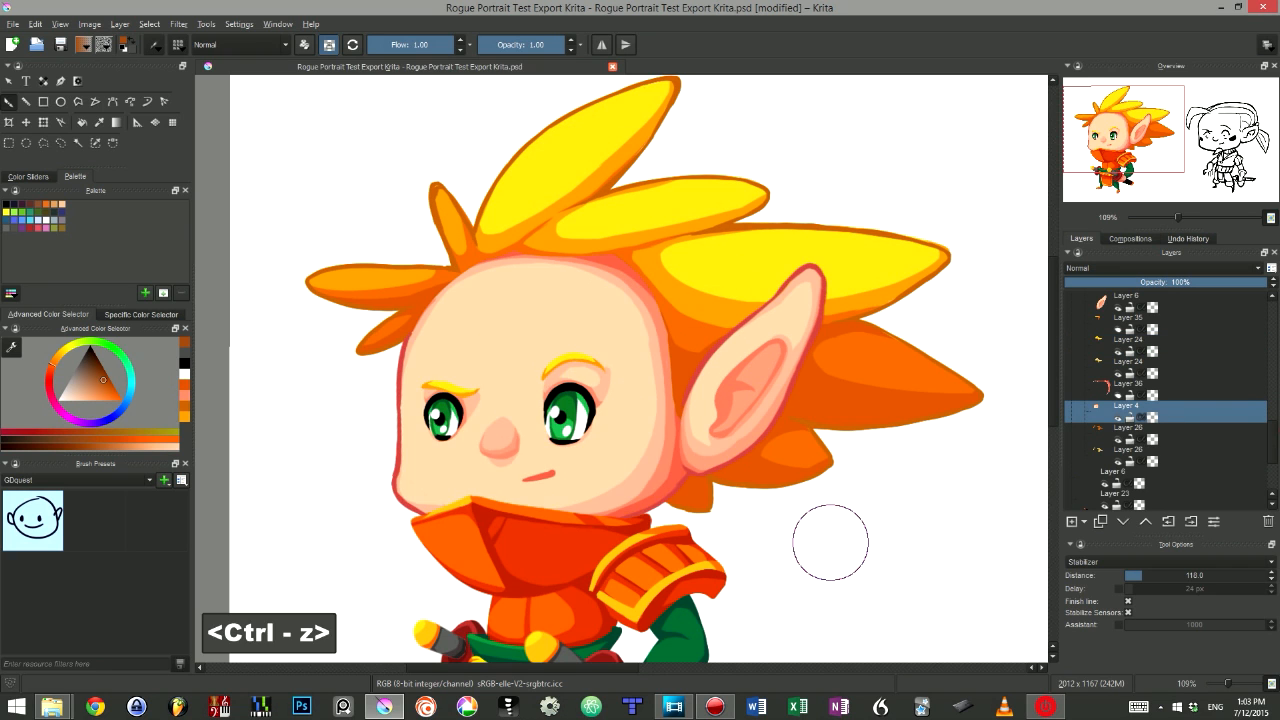
- Pick the ear's layer directly on the canvas and paint over the ear
key(r)
click(765, 340)
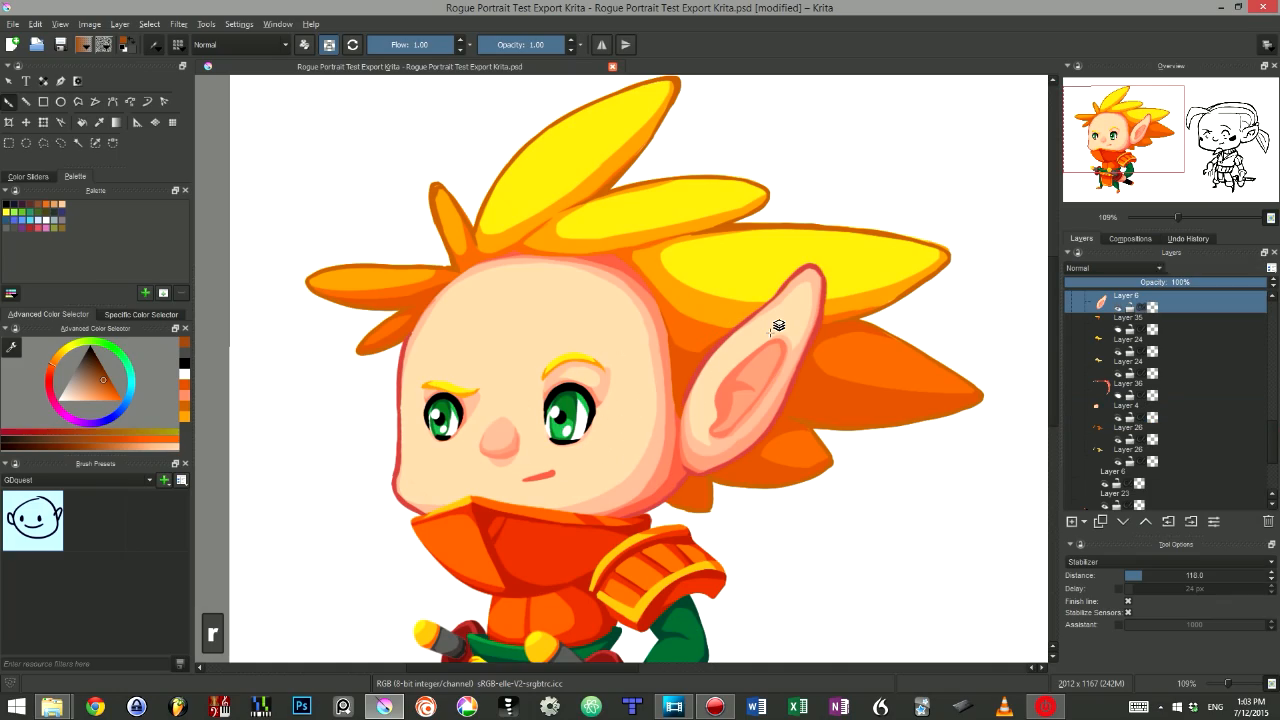
mouse_move(815, 315)
mouse_down()
mouse_move(750, 337)
mouse_move(760, 440)
mouse_up()
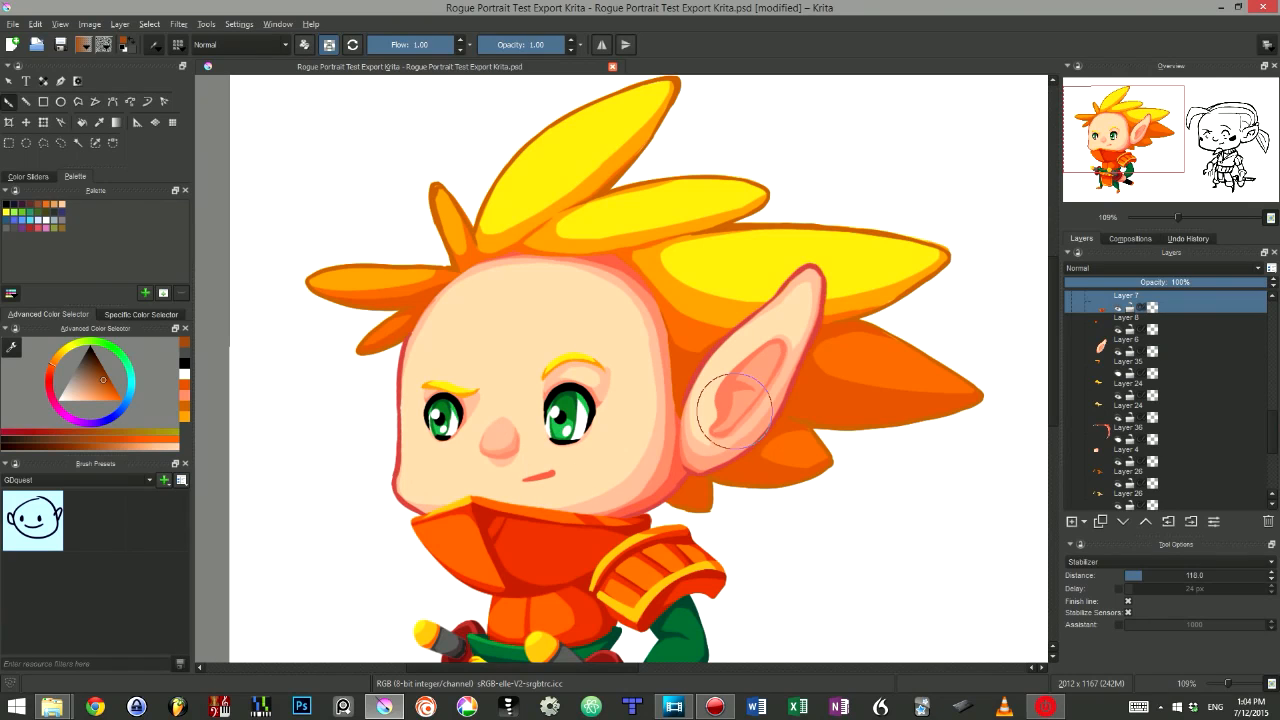
- Open Configure Shortcuts and search for preserv to inspect the Preserve Alpha shortcut
click(277, 24)
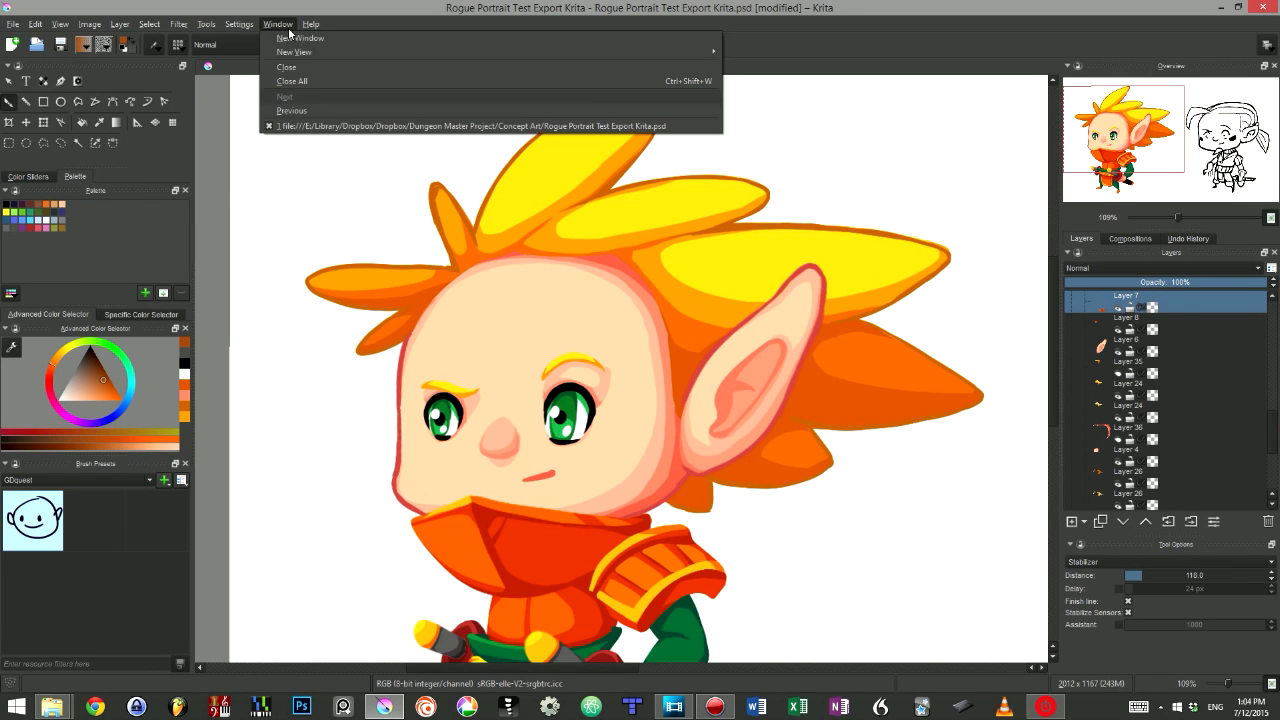
click(240, 24)
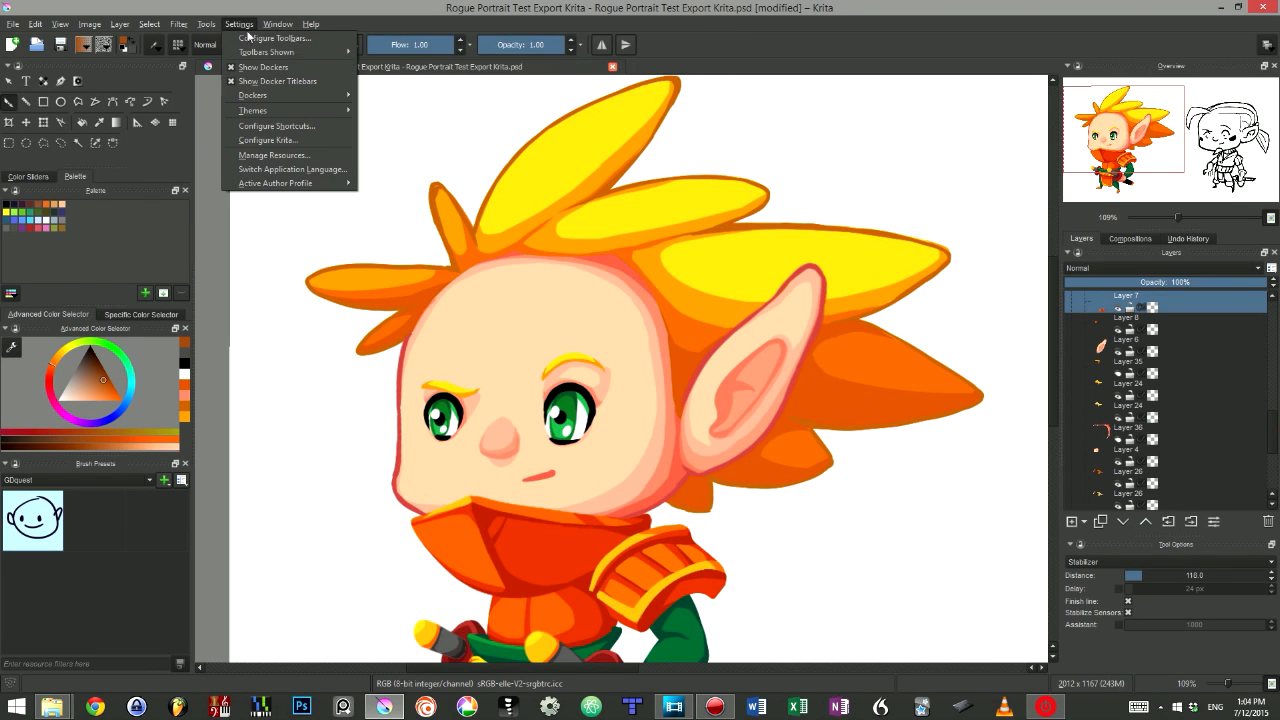
click(265, 126)
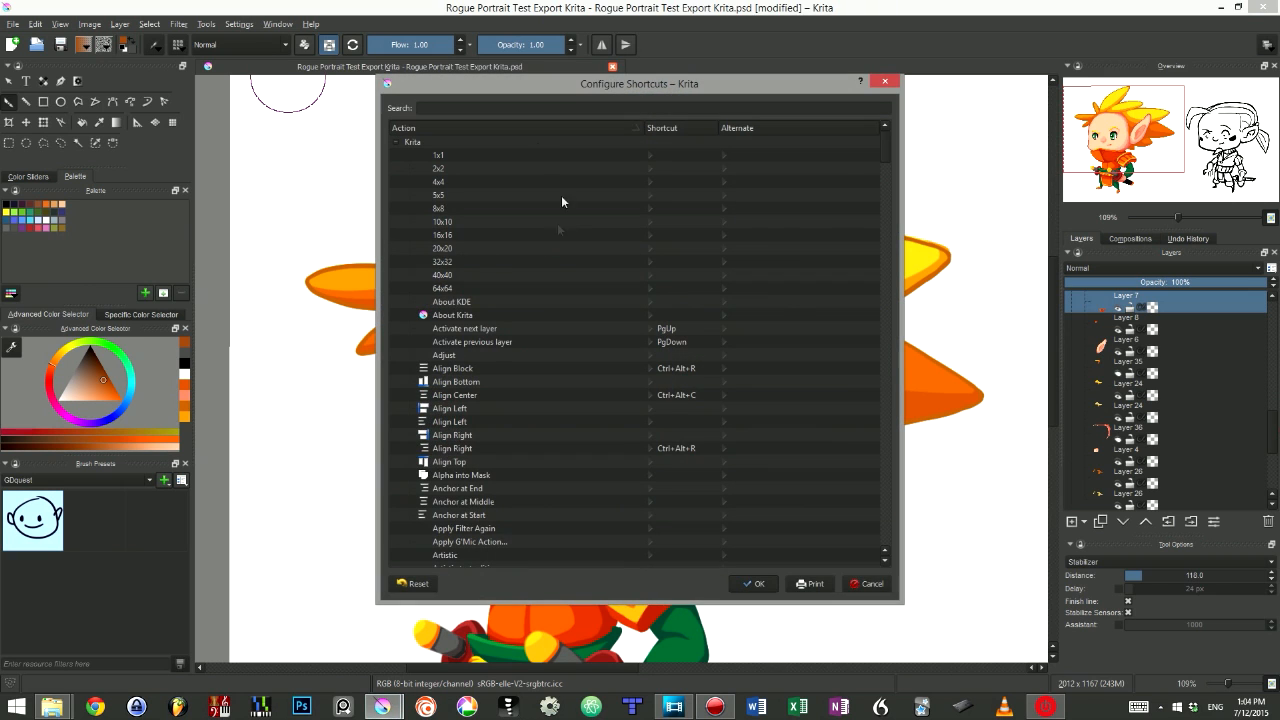
click(514, 107)
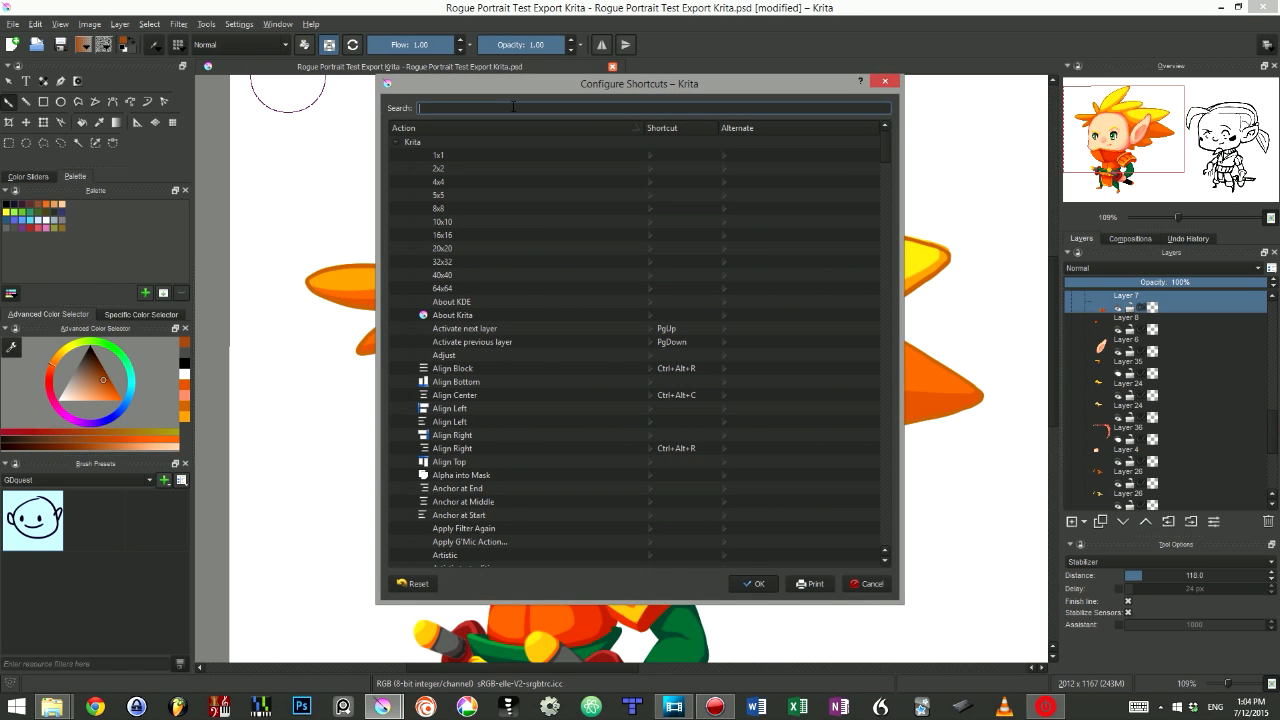
text(preserv)
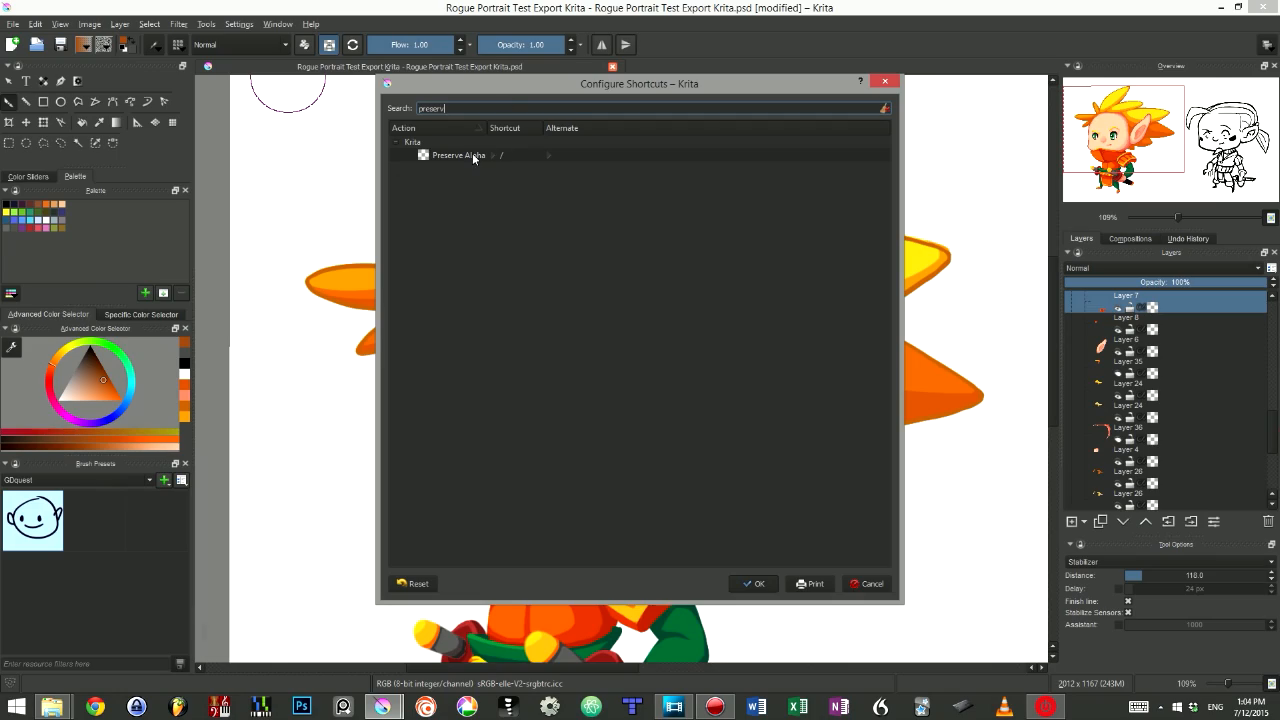
click(493, 155)
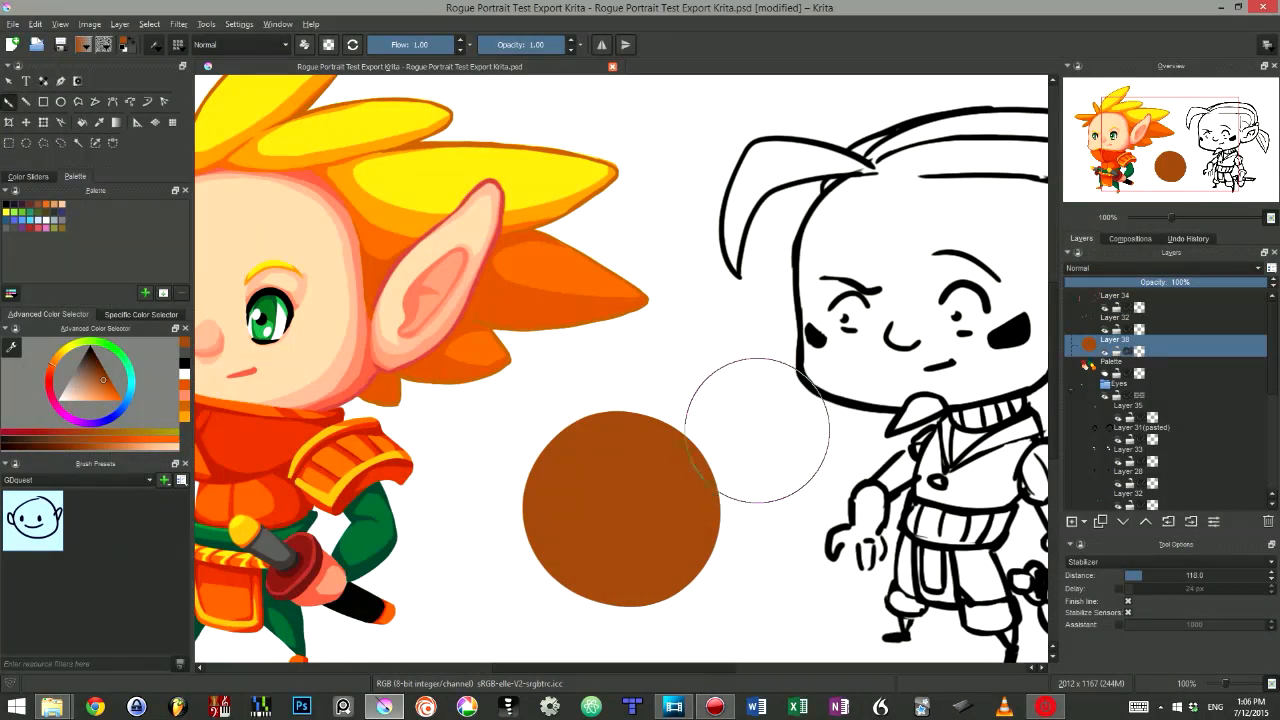
- Group the brown circle's layer and rearrange it within the layer stack
mouse_move(748, 514)
mouse_down()
mouse_move(692, 512)
mouse_move(659, 481)
mouse_up()
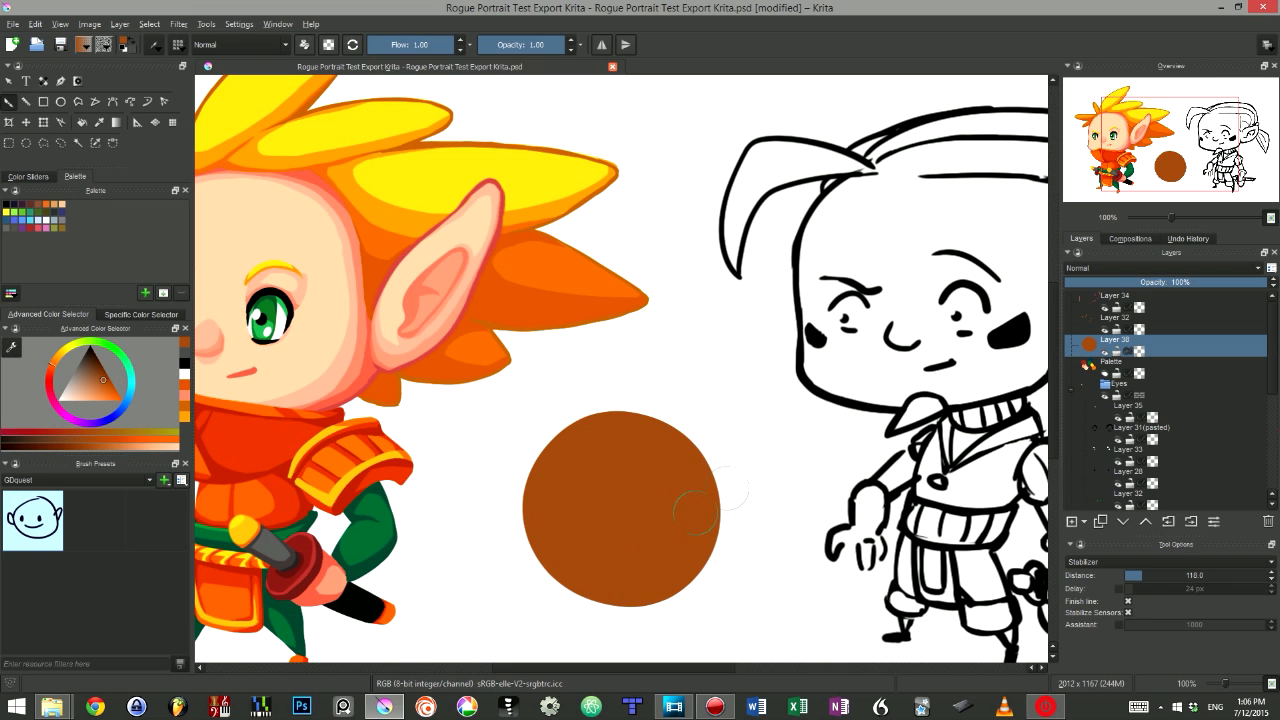
key(ctrl+g)
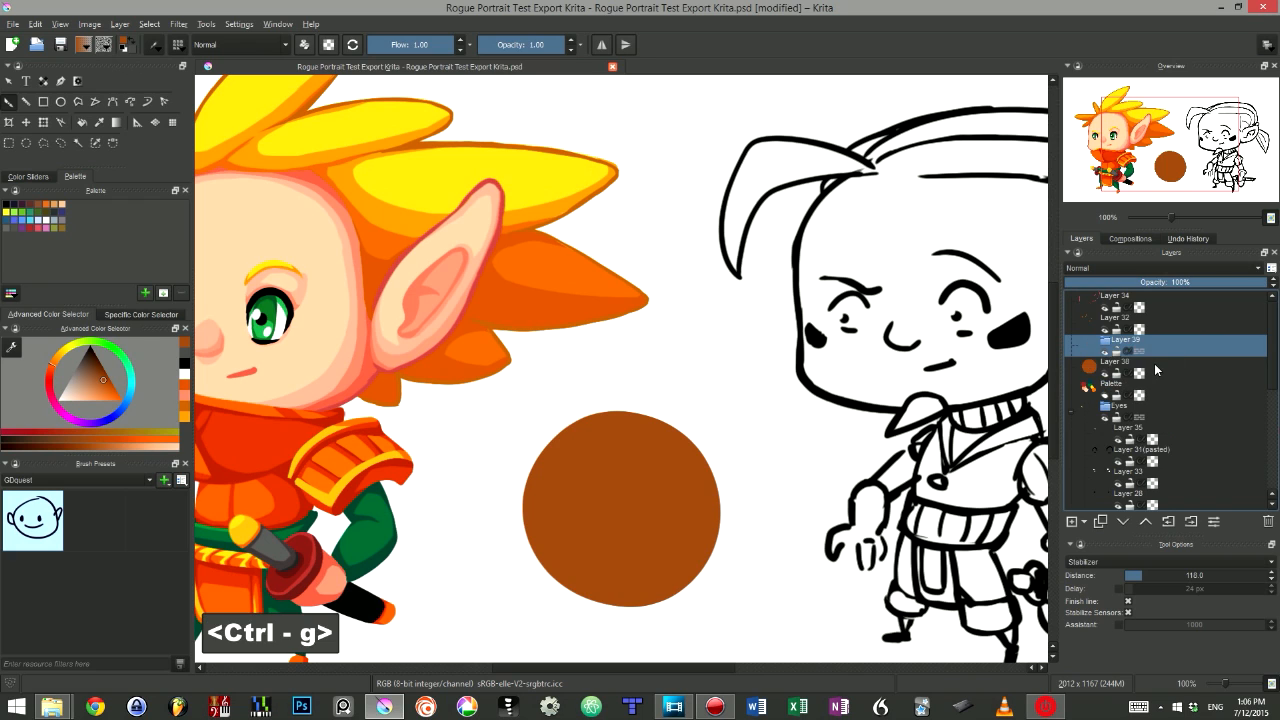
click(1156, 370)
drag(1160, 377, 1189, 349)
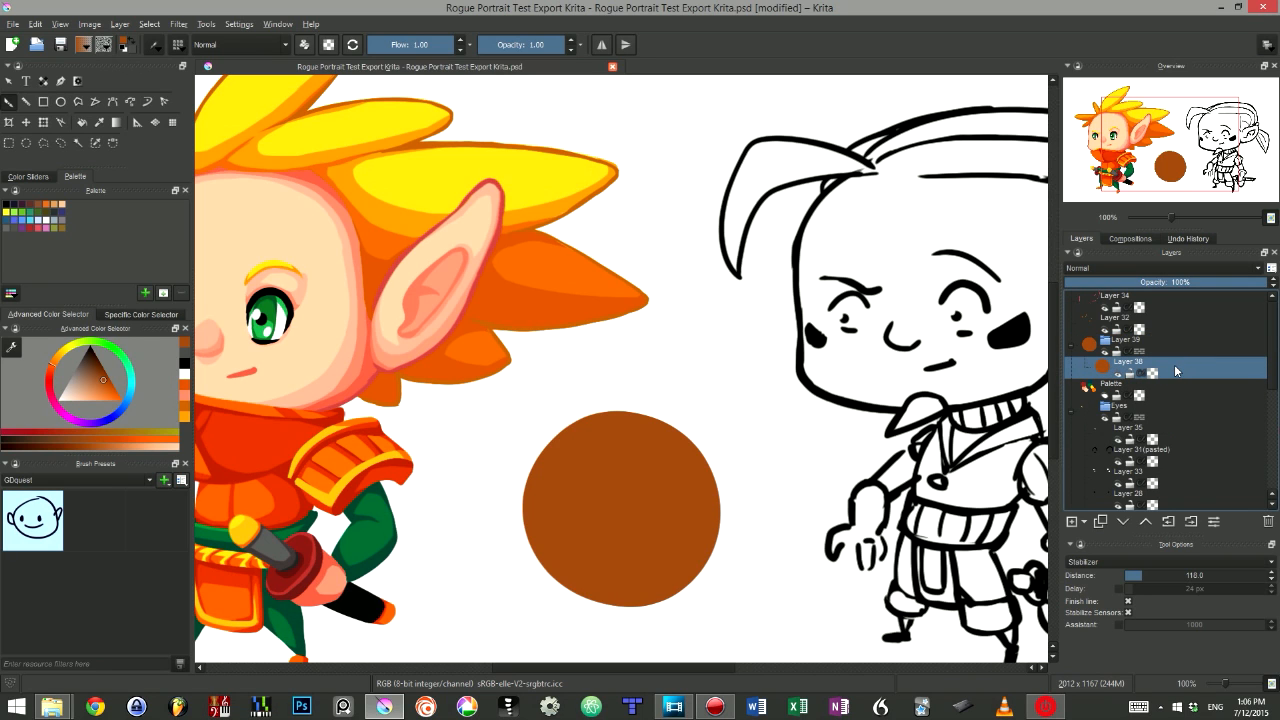
- Insert a new empty layer and select the brown circle's layer
mouse_move(1175, 370)
key(Insert)
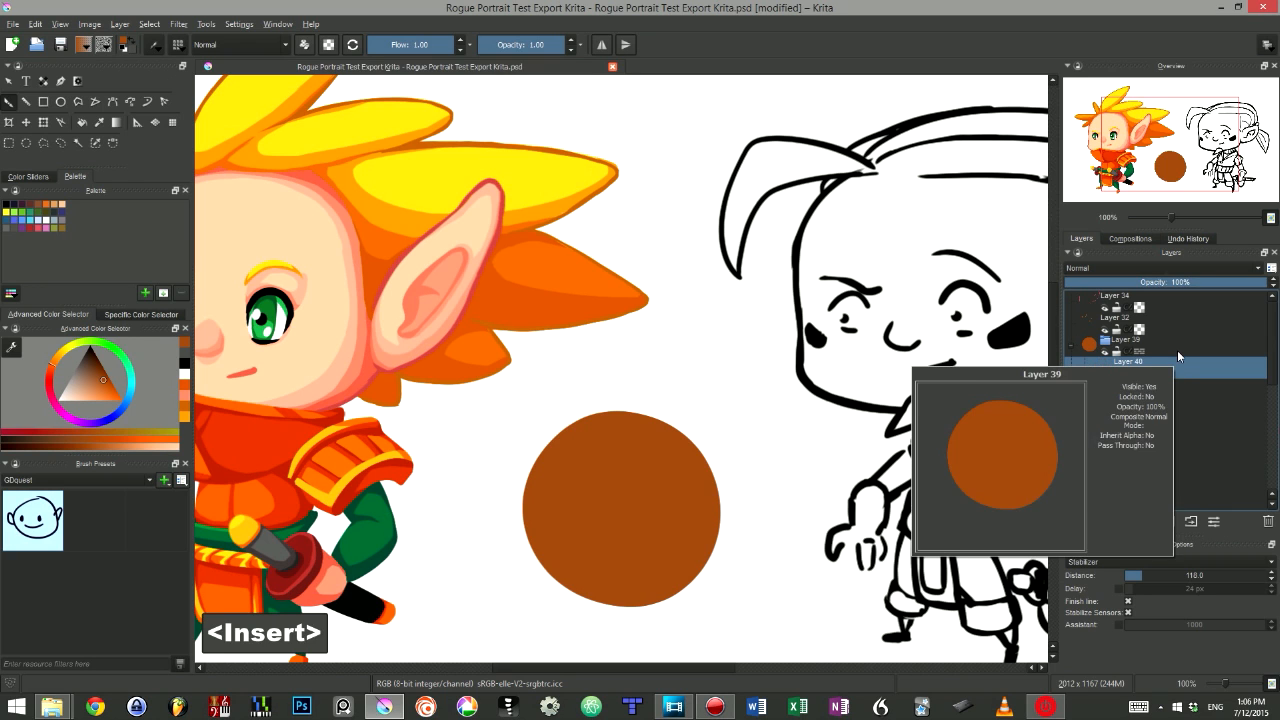
click(1140, 384)
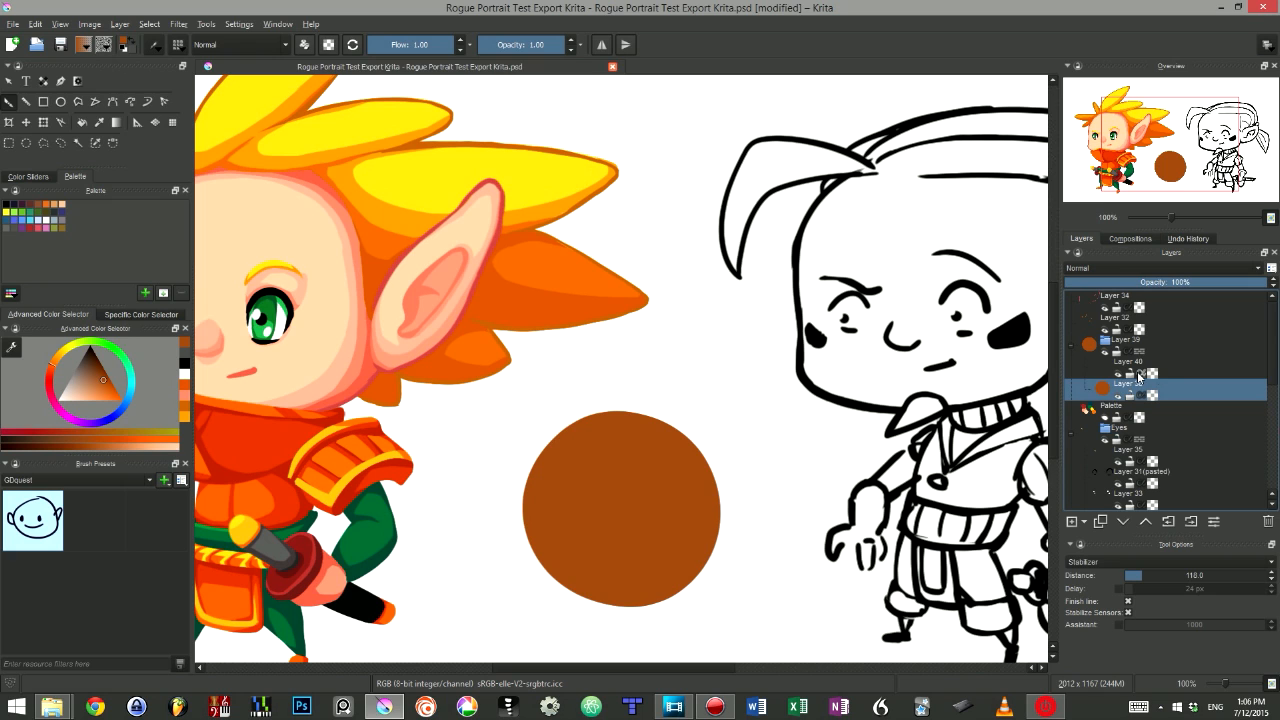
- Set the new layer to inherit alpha, reset colours to black and white, and paint black strokes clipped to the brown circle
click(1141, 371)
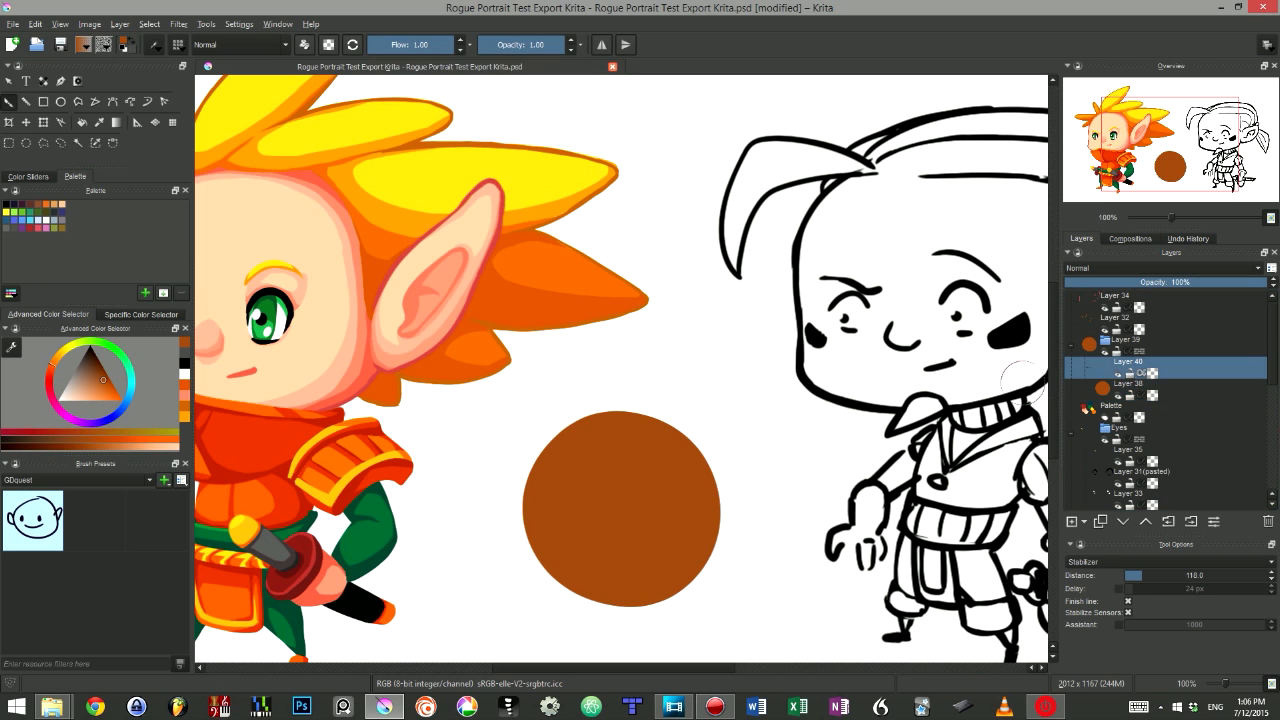
key(d)
mouse_move(738, 411)
mouse_down()
mouse_move(531, 523)
mouse_move(433, 594)
mouse_move(779, 474)
mouse_move(505, 592)
mouse_move(840, 565)
mouse_up()
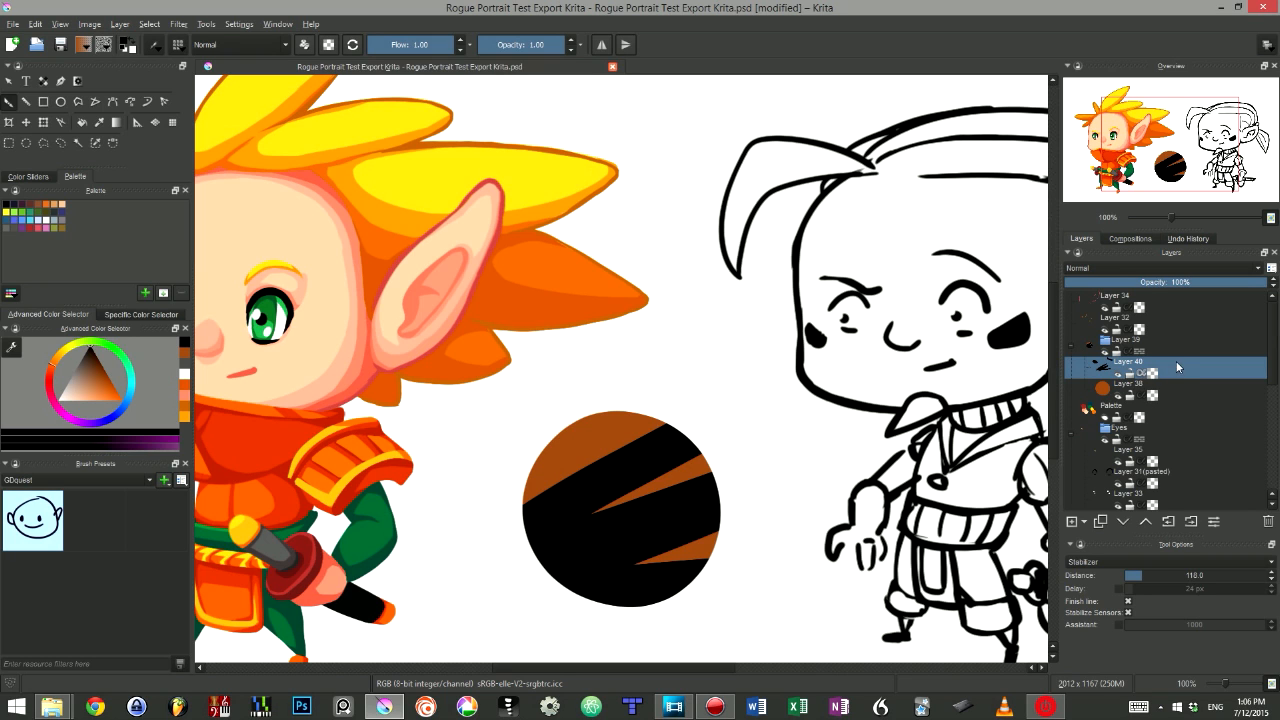
- Insert a new layer and paint a white stroke across the circle, undoing the stroke
key(Insert)
drag(545, 425, 729, 525)
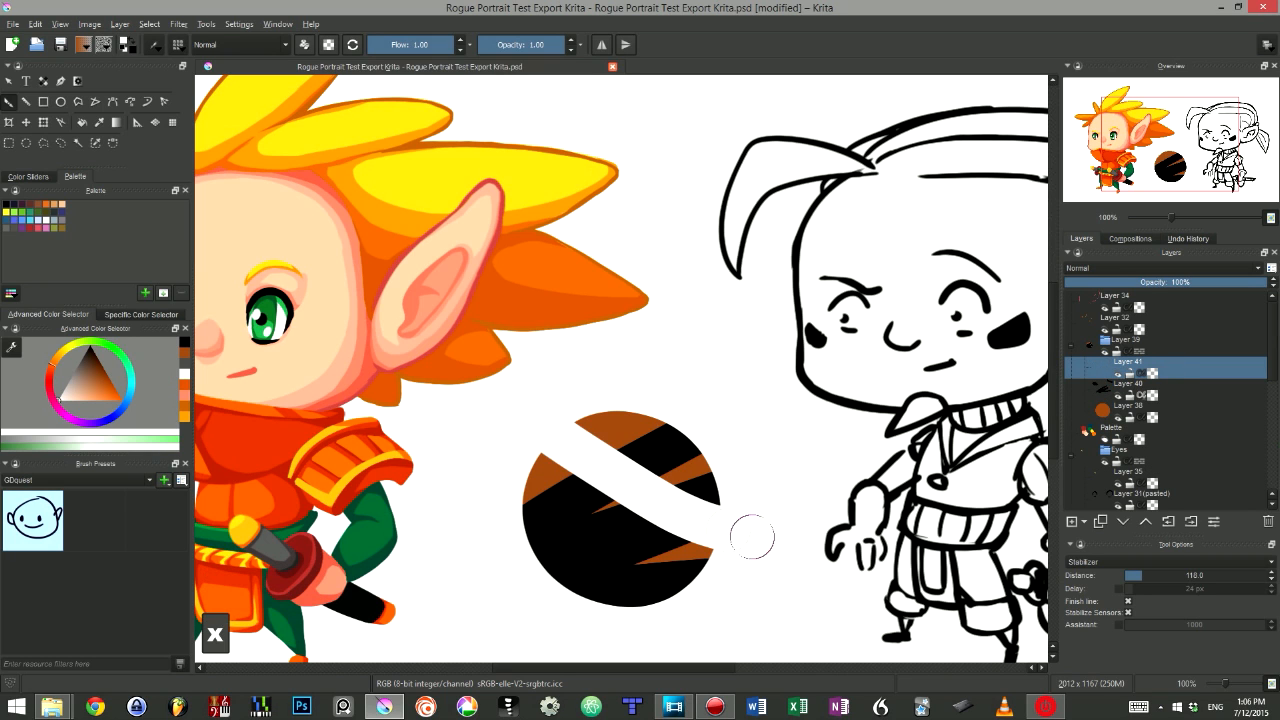
key(ctrl+z)
- Move the new layer above the group, try a white stroke across both characters, and delete that layer
drag(1201, 360, 1200, 333)
mouse_move(786, 380)
mouse_down()
mouse_move(571, 286)
mouse_move(230, 280)
mouse_move(546, 207)
mouse_up()
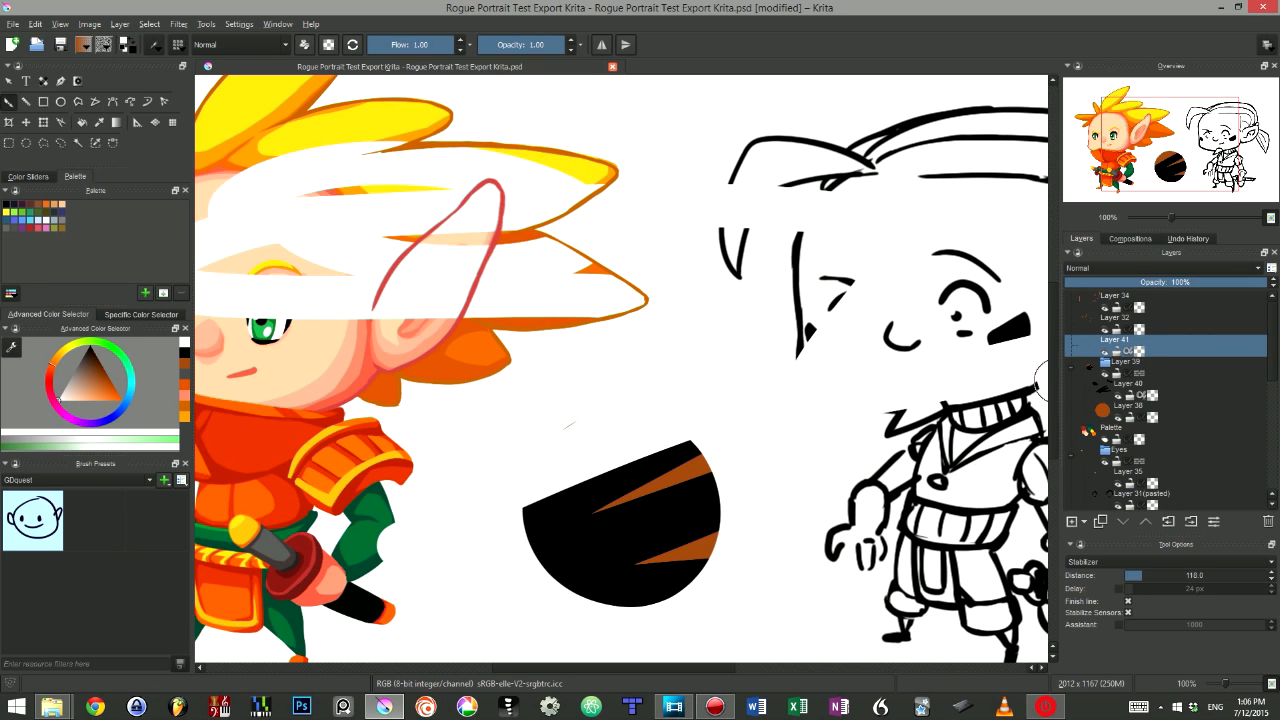
key(ctrl+z)
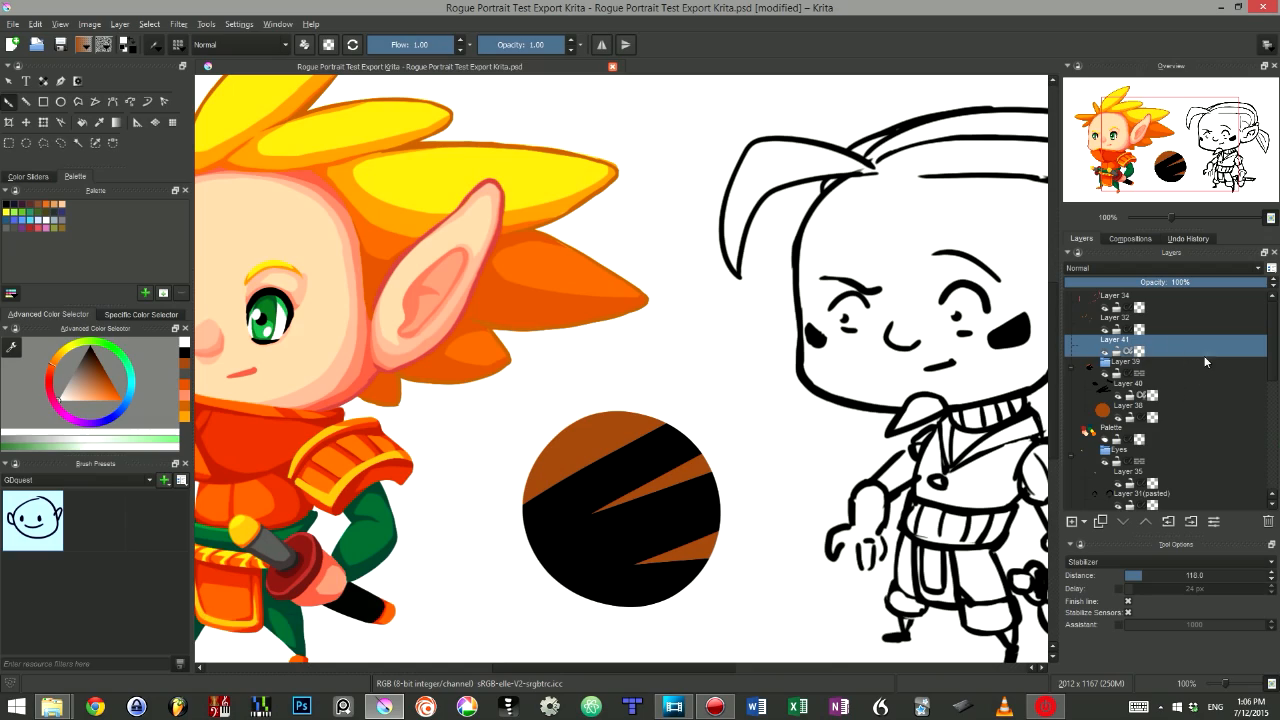
click(1268, 522)
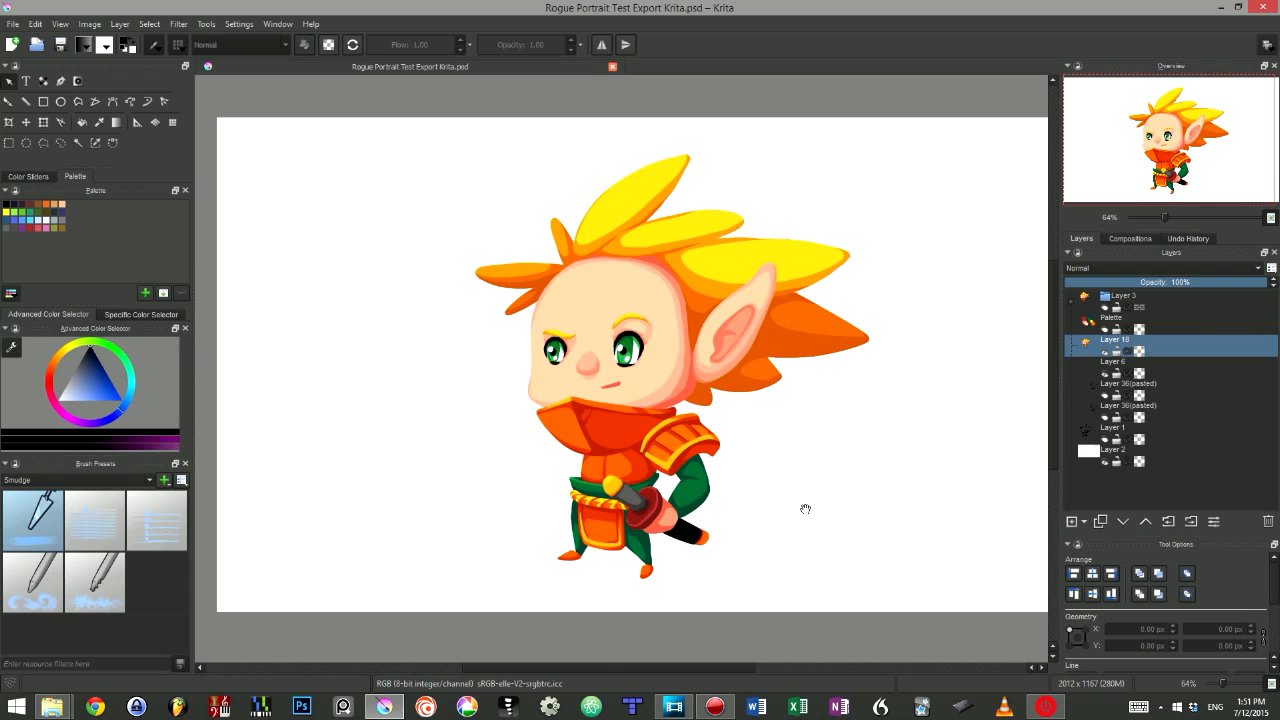
- Rotate the character layer slightly with Free Transform, apply it, and undo and redo the transform
drag(805, 509, 792, 497)
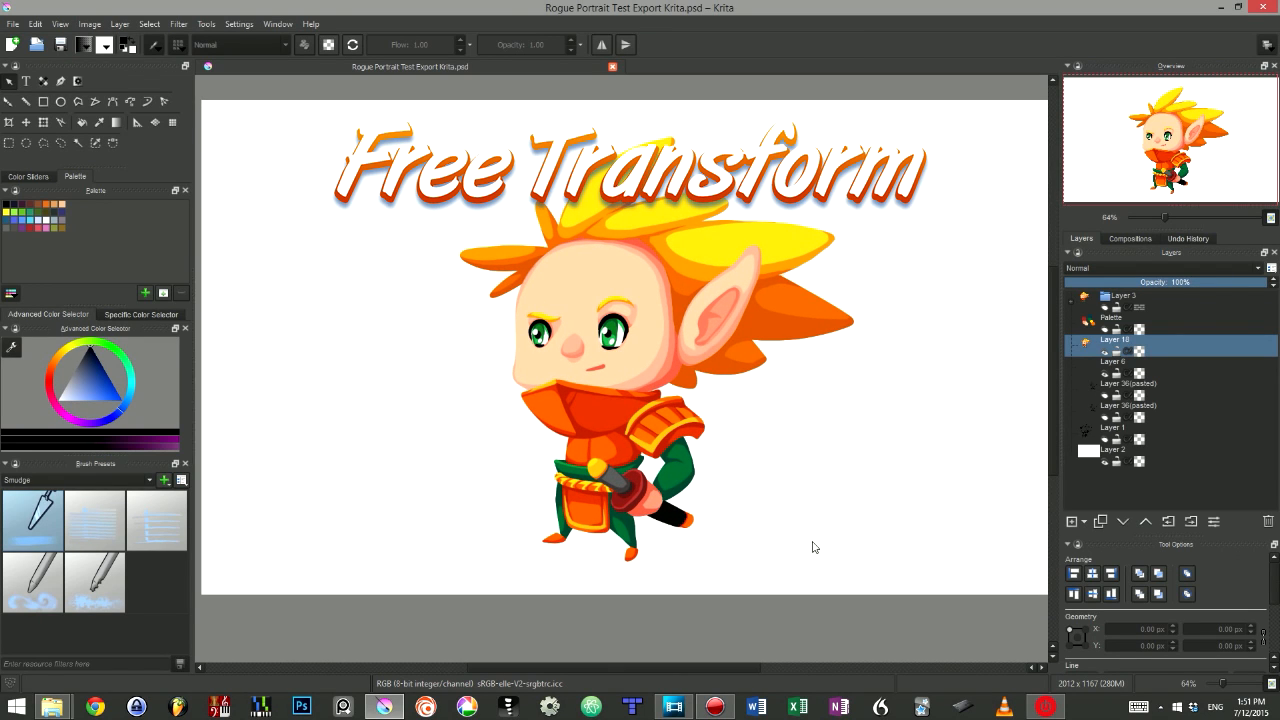
key(ctrl+t)
ctrl+click(910, 499)
drag(910, 499, 924, 506)
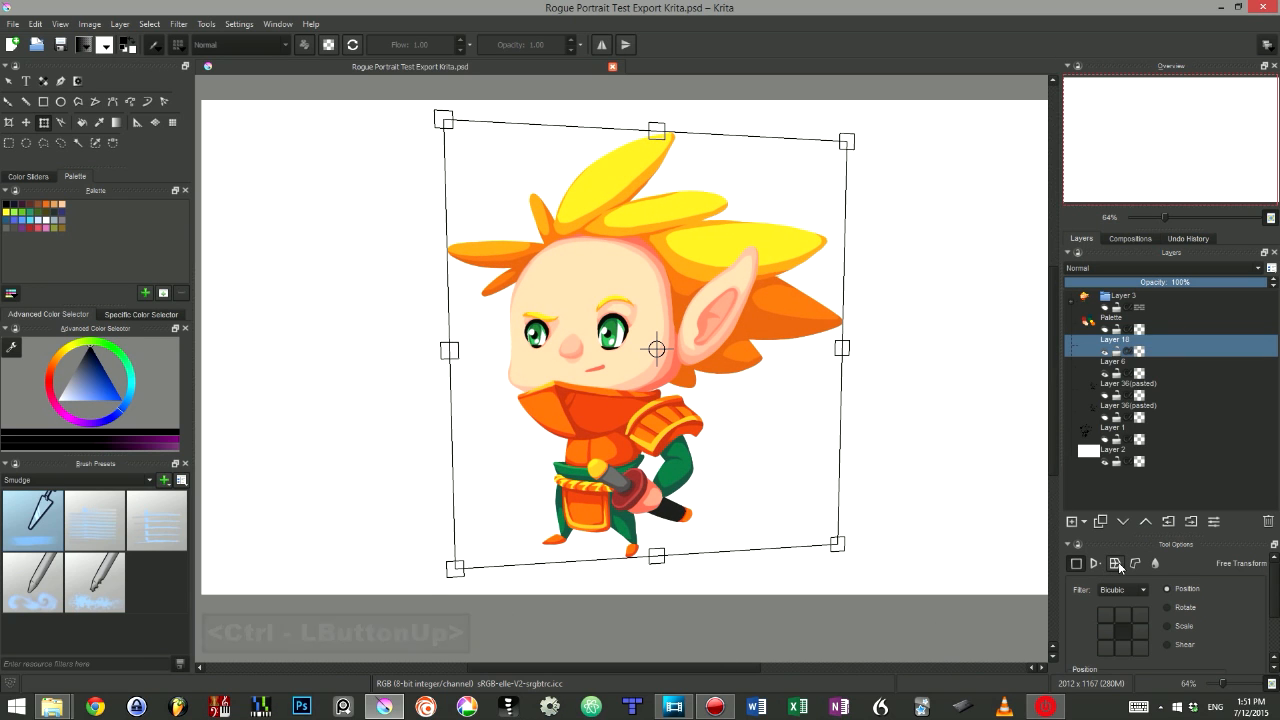
drag(592, 561, 596, 564)
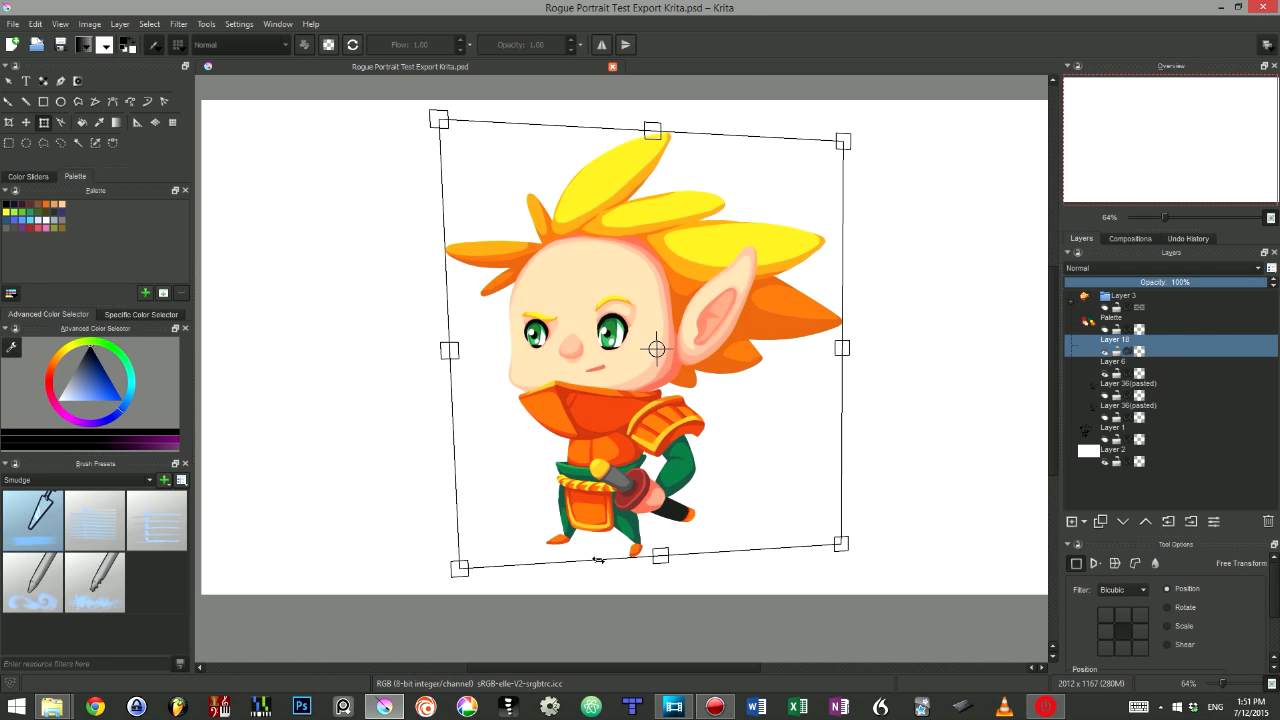
key(Return)
key(ctrl+z)
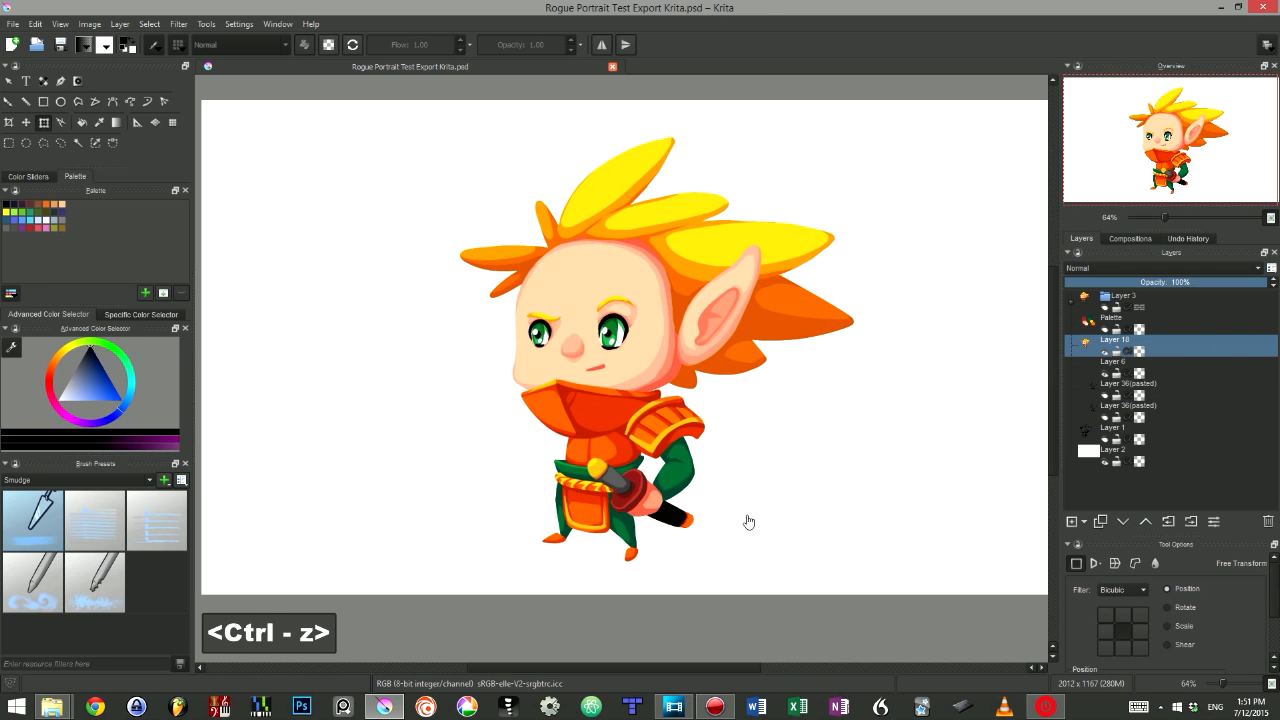
key(ctrl+shift+z)
- Mirror the canvas view horizontally and restore it
key(m)
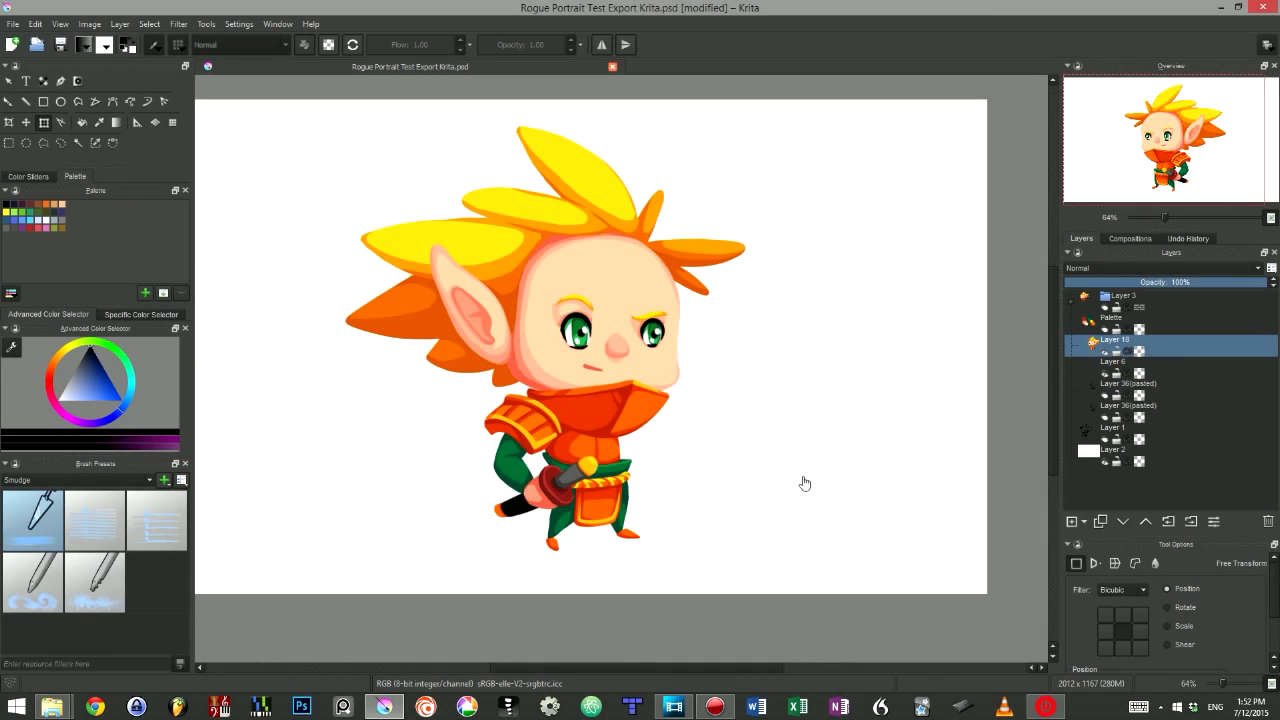
key(m)
drag(962, 388, 911, 391)
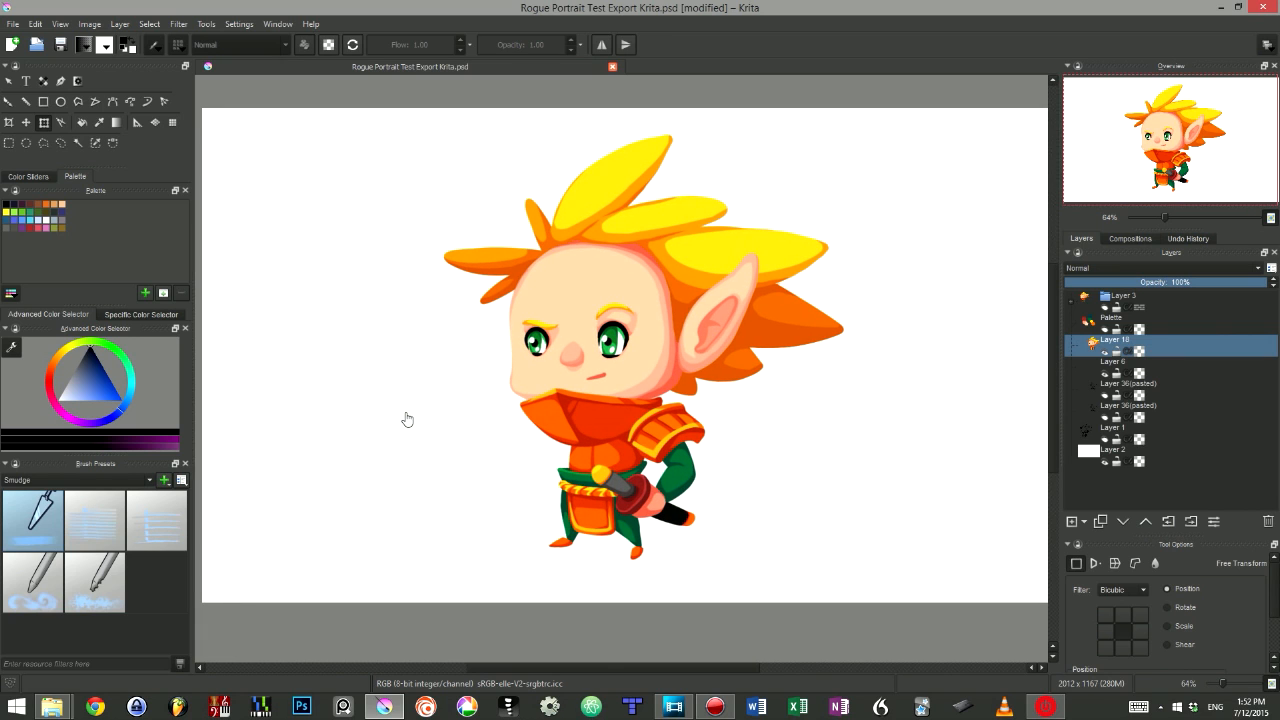
- Start Free Transform on the layer and try scaling it from the corner handle, undoing each attempt
key(ctrl+t)
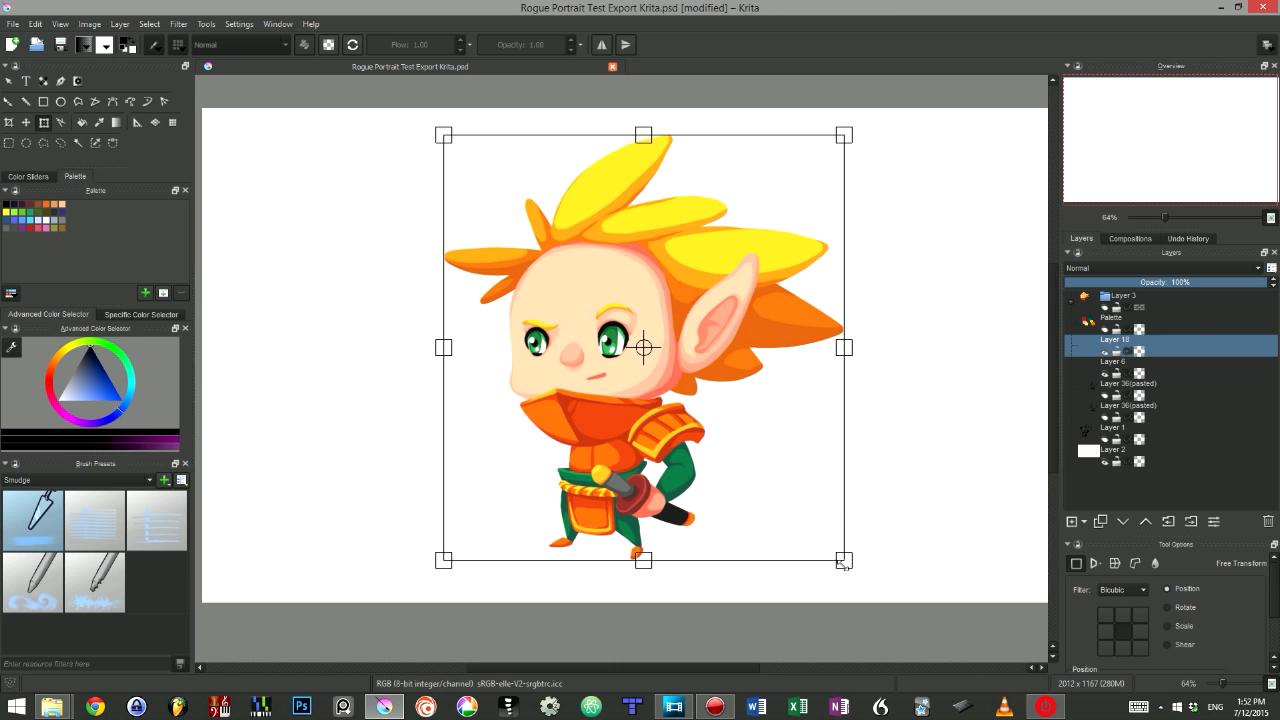
drag(843, 561, 813, 561)
key(ctrl+z)
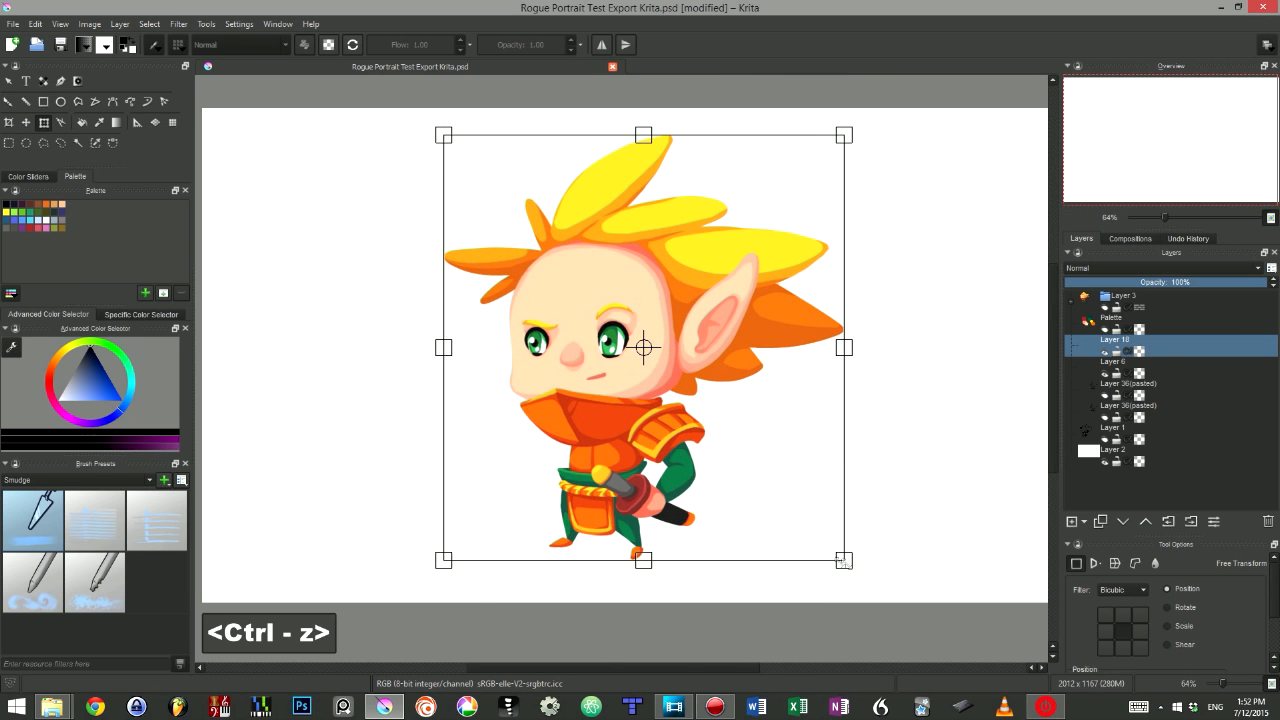
drag(846, 562, 606, 546)
key(ctrl+z)
- Shear the layer by moving its bottom edge sideways with Free Transform and undo the shear
drag(728, 556, 634, 561)
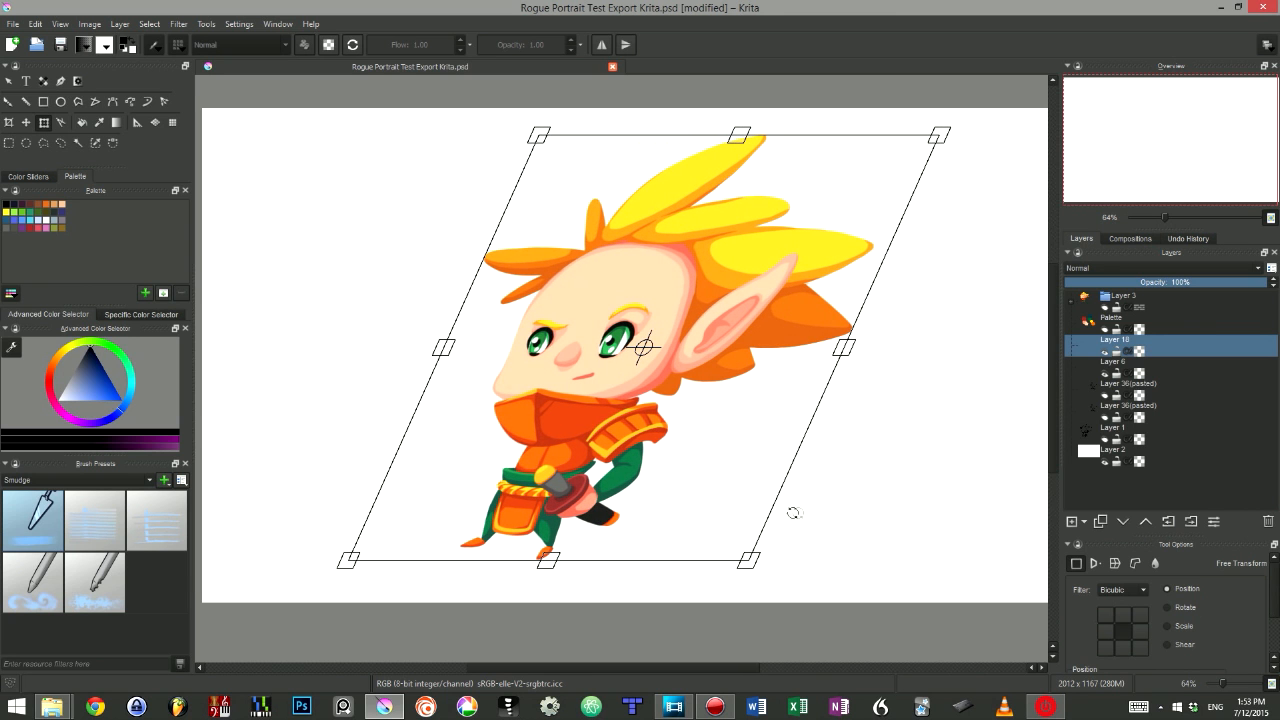
drag(767, 504, 806, 429)
key(ctrl+z)
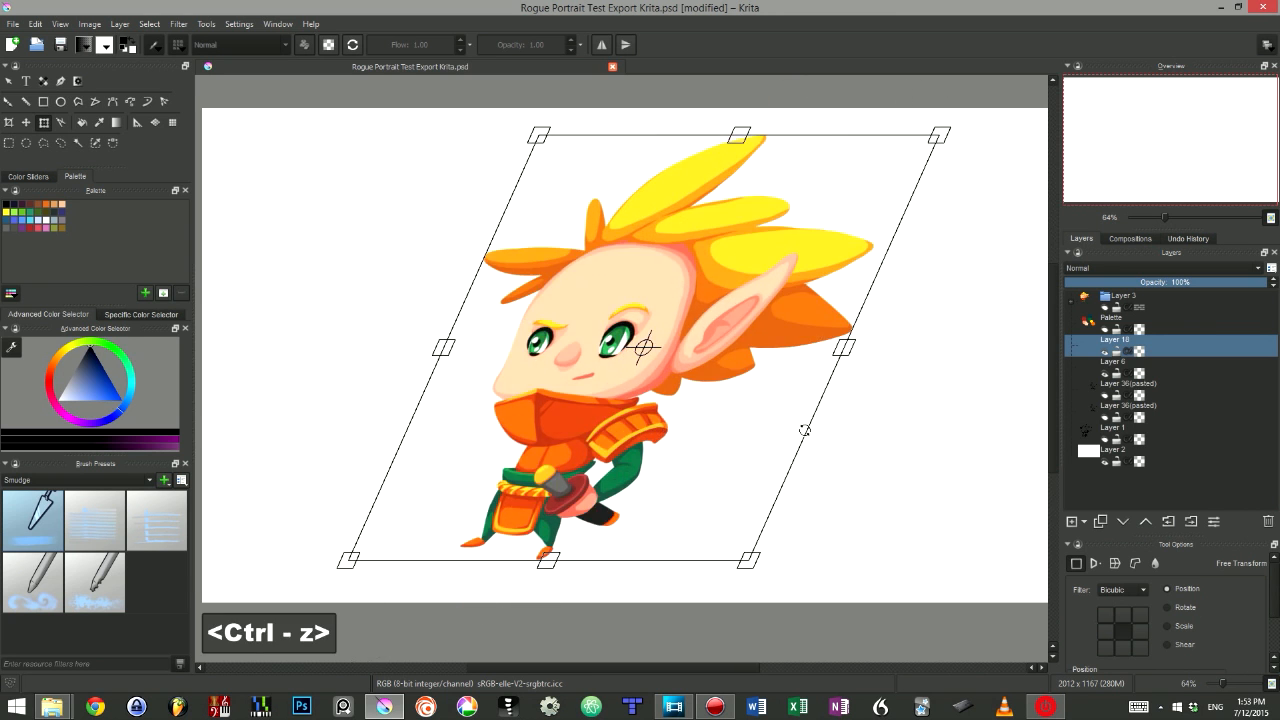
key(ctrl+z)
- Rotate the layer around its bottom-left corner with Free Transform and undo the rotation
drag(877, 629, 735, 491)
key(ctrl+z)
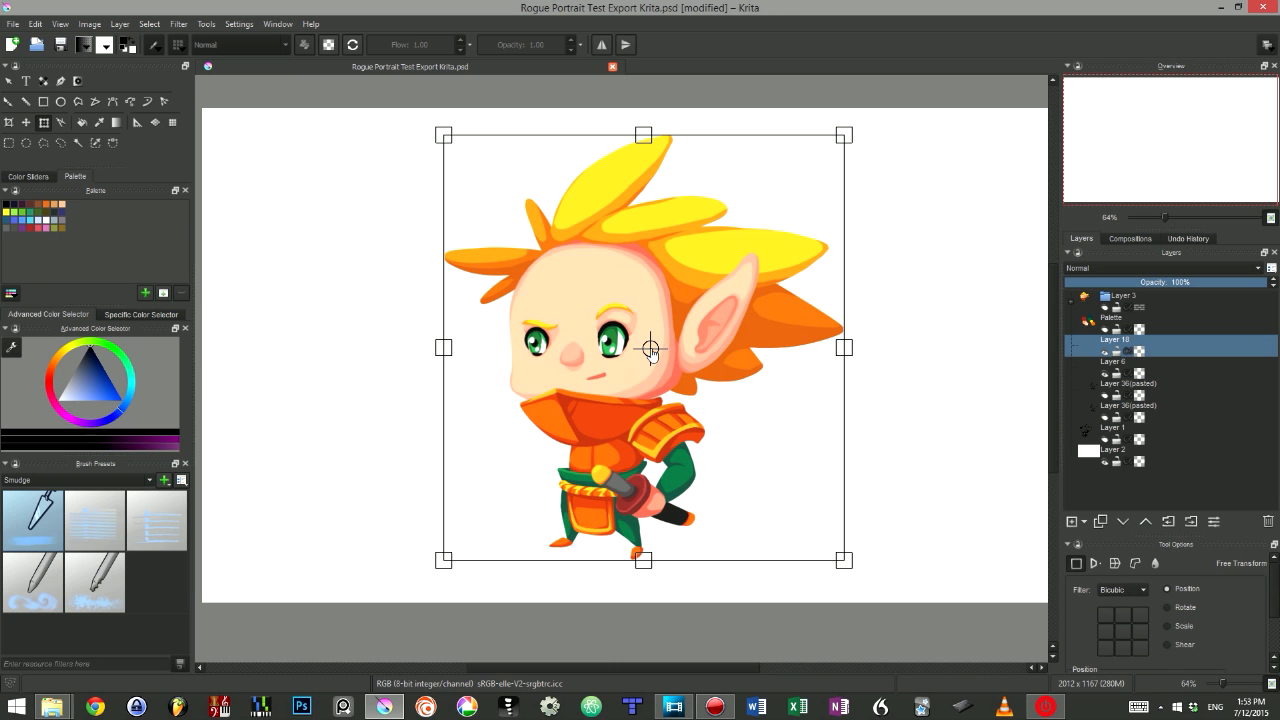
key(ctrl+z)
scroll(525, 529, down, 2)
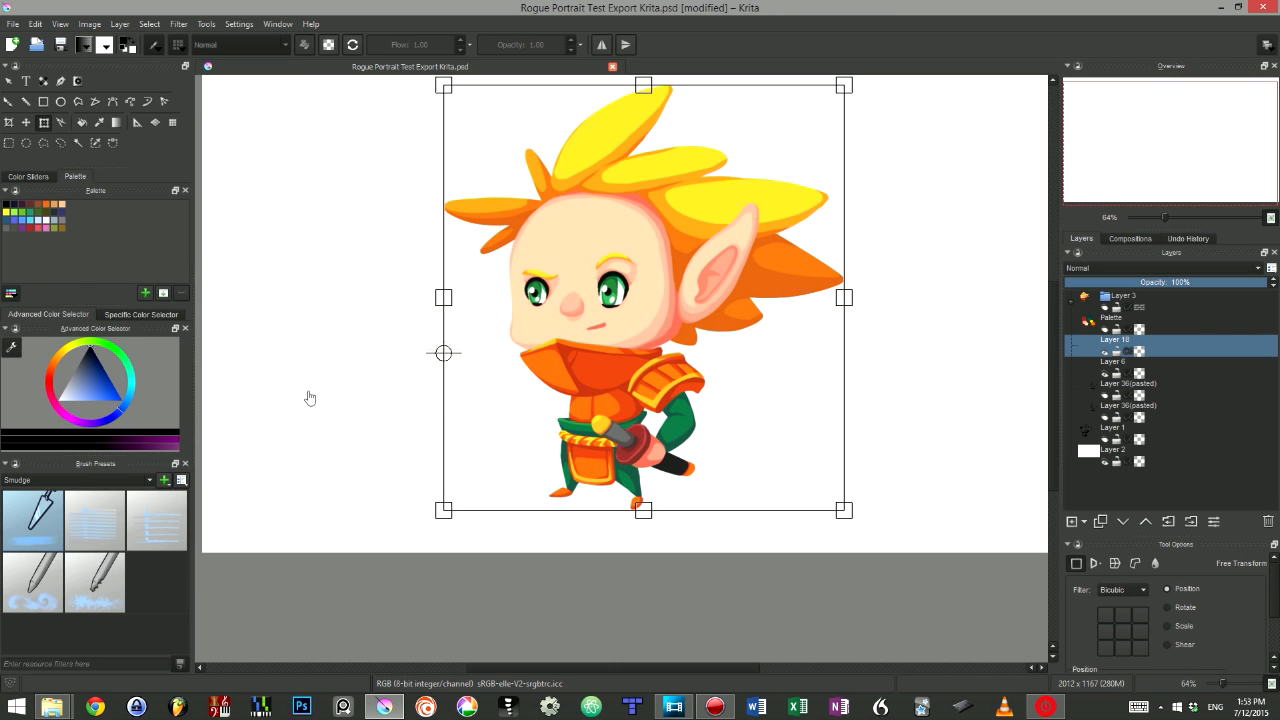
drag(710, 614, 985, 667)
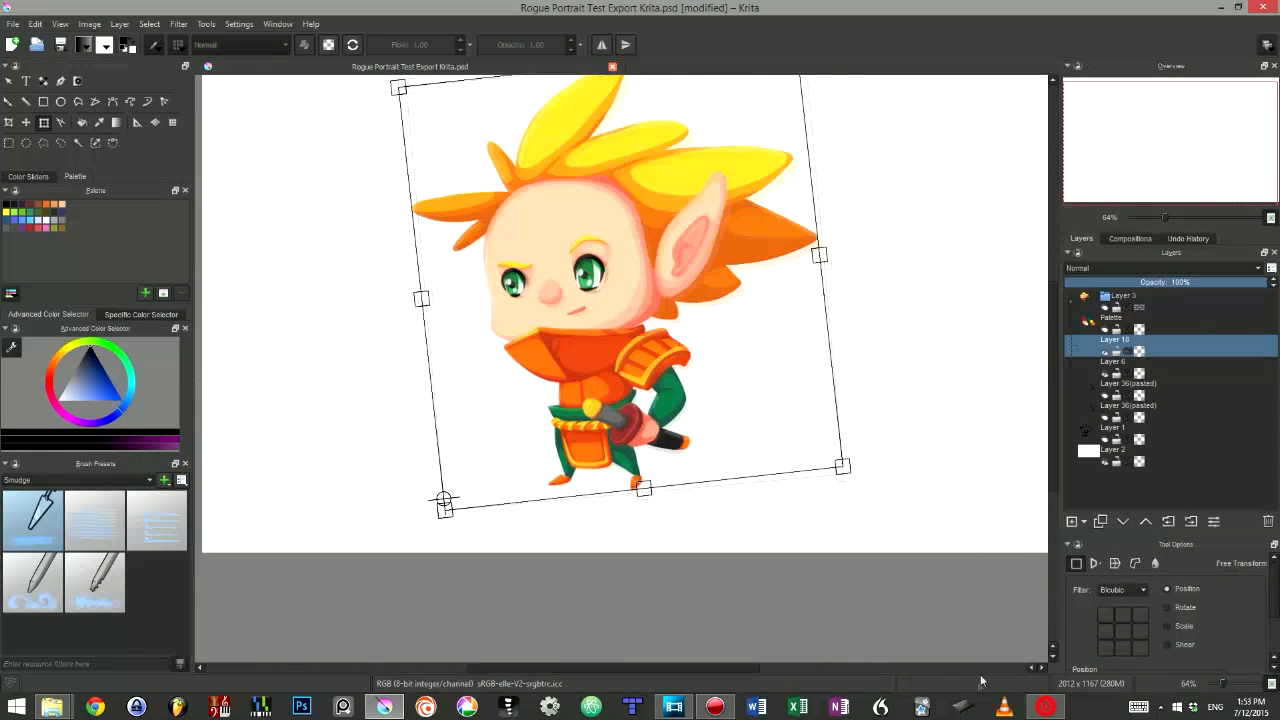
key(ctrl+z)
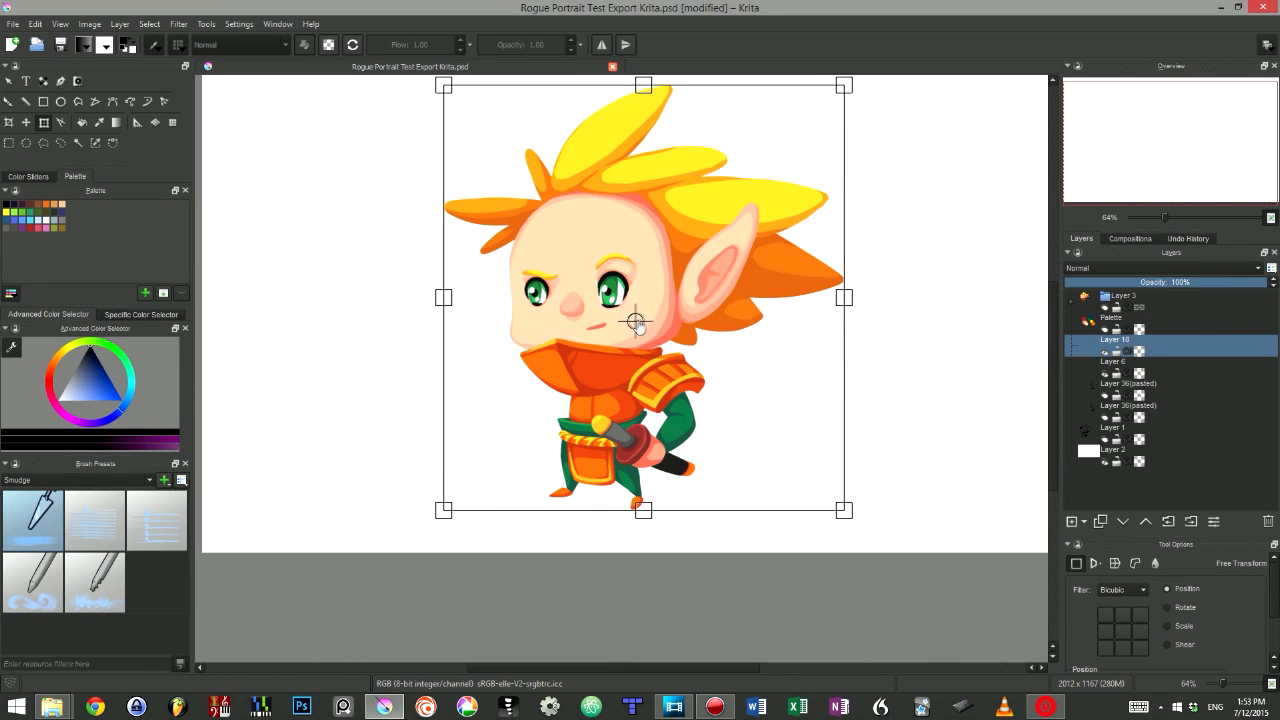
- Try moving the transform pivot and rotating the layer, undoing both changes
drag(984, 275, 723, 302)
drag(366, 298, 391, 337)
key(ctrl+z)
key(ctrl+z)
drag(700, 522, 697, 597)
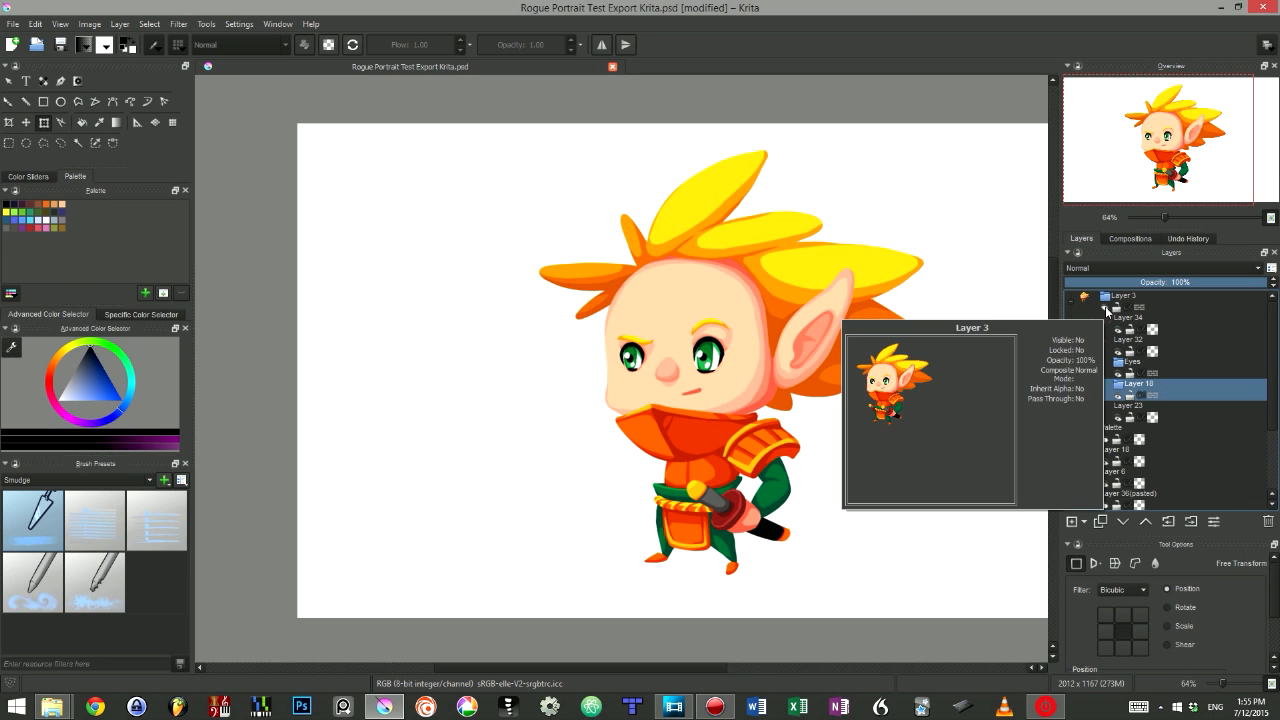
- Show the Layer 3 group and hide Layer 10 to switch character versions
click(1106, 309)
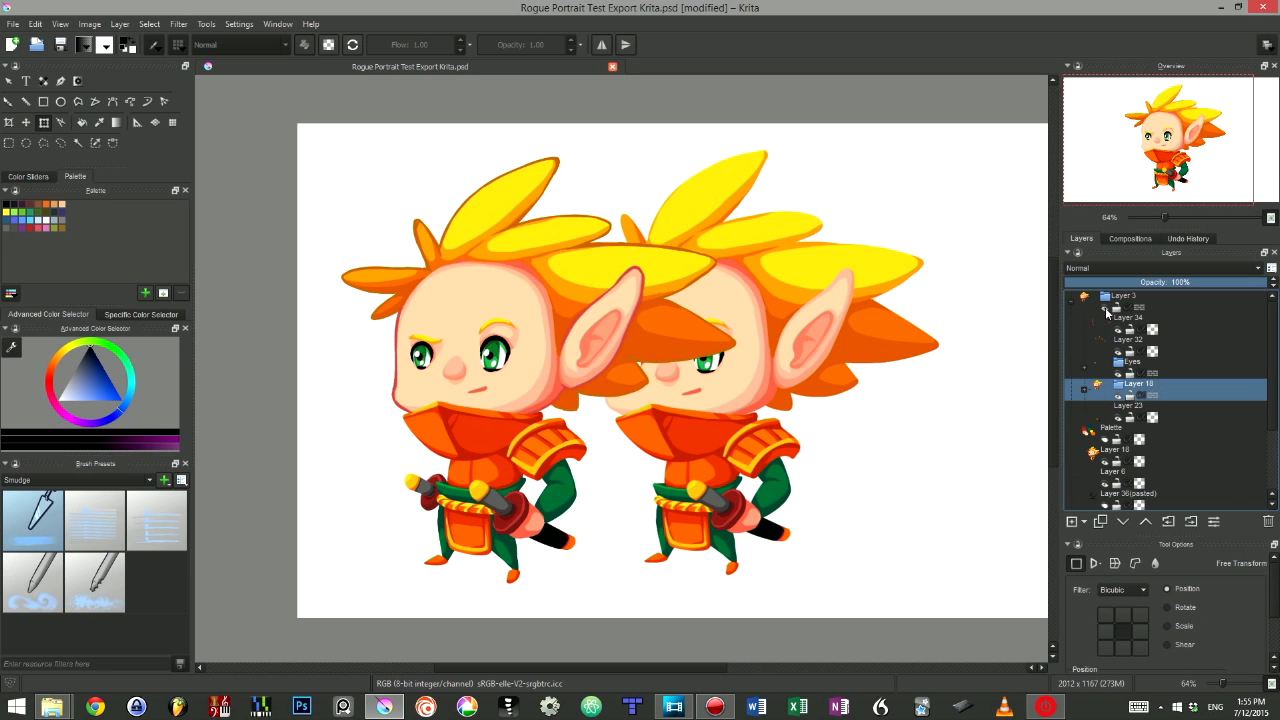
click(1105, 463)
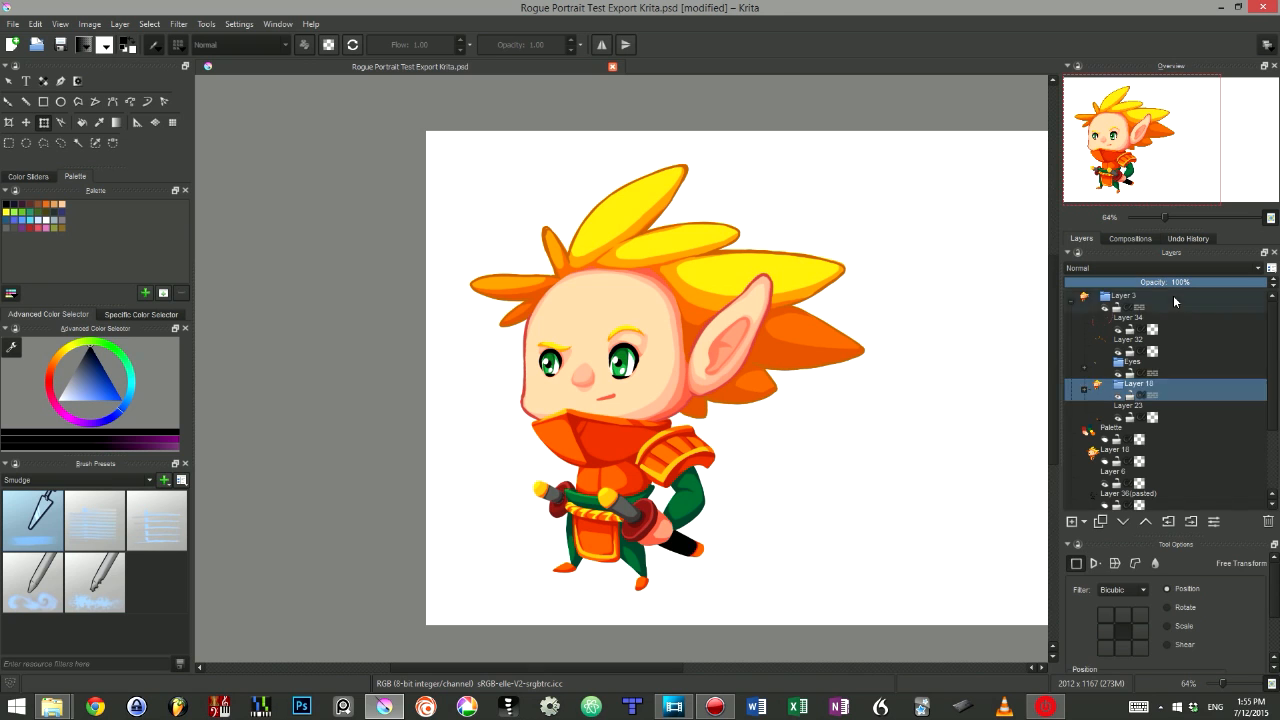
key(q)
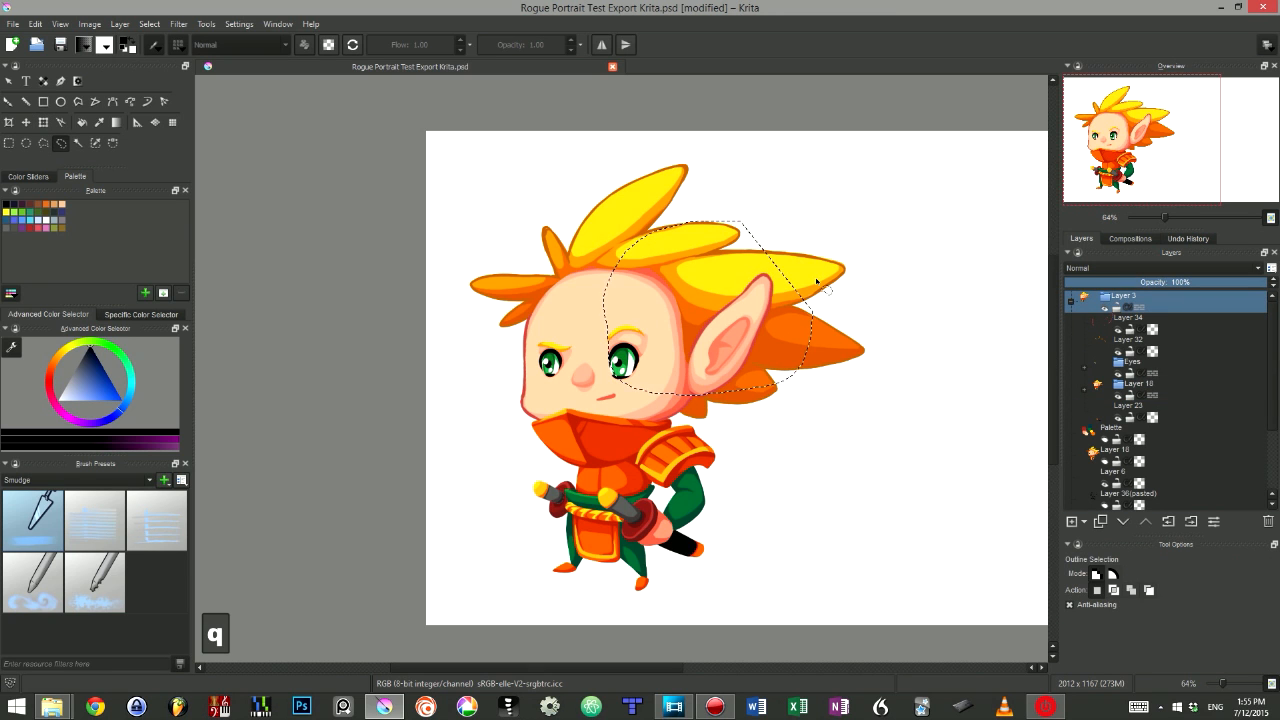
- Move the lasso-selected hair and ear region to the right with Free Transform, and undo the move
key(ctrl+t)
drag(743, 285, 957, 210)
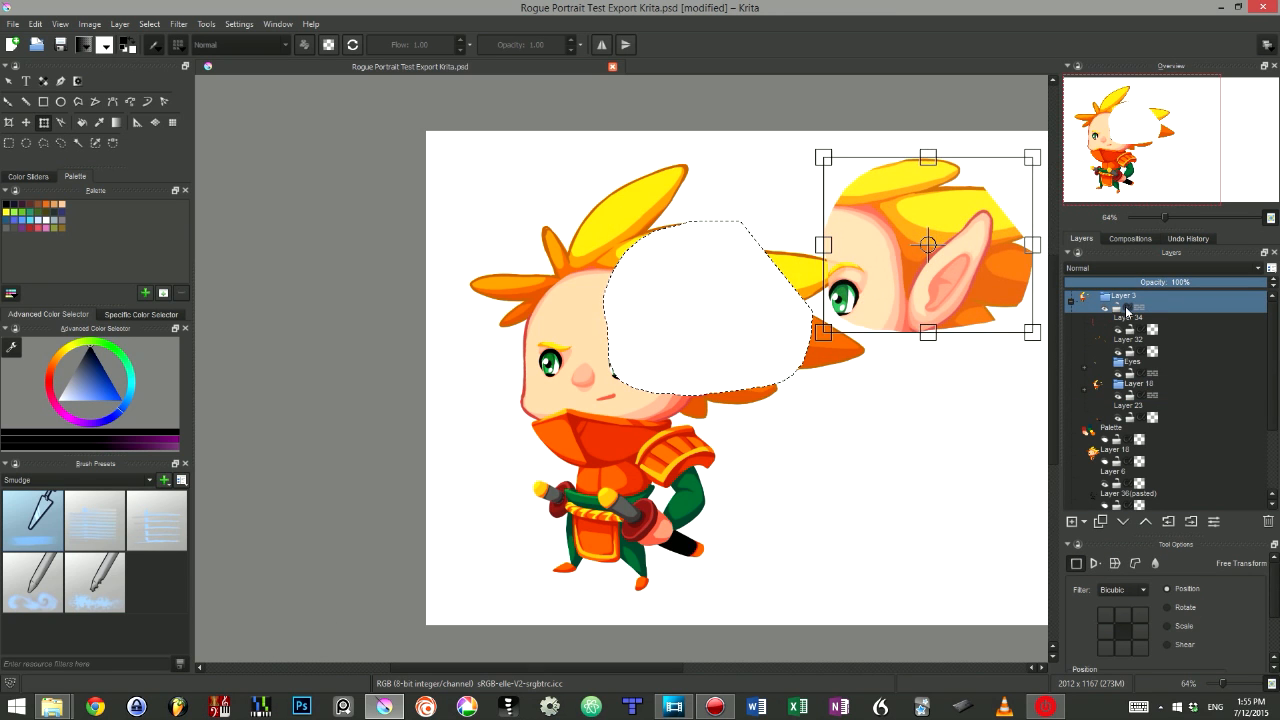
click(1182, 324)
click(1184, 410)
click(1186, 431)
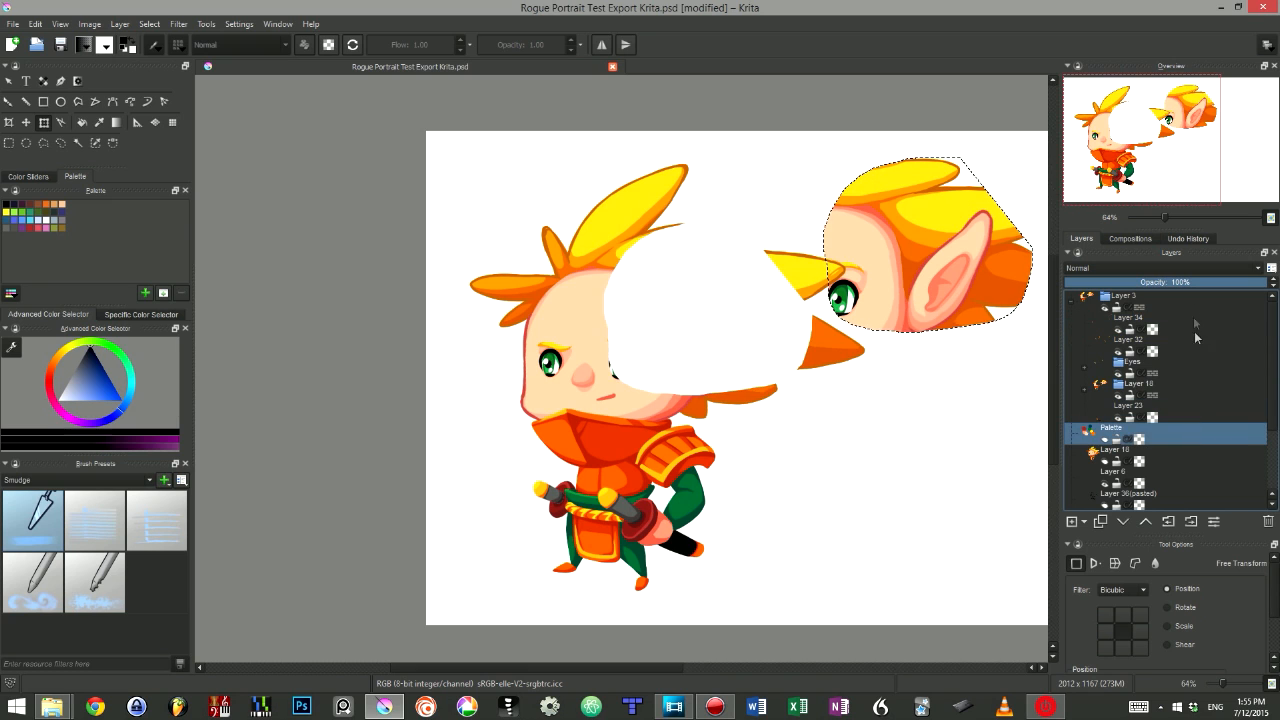
key(ctrl+z)
- Rotate the selected hair region with Free Transform, undo it and cancel the transform
key(ctrl+t)
click(1168, 302)
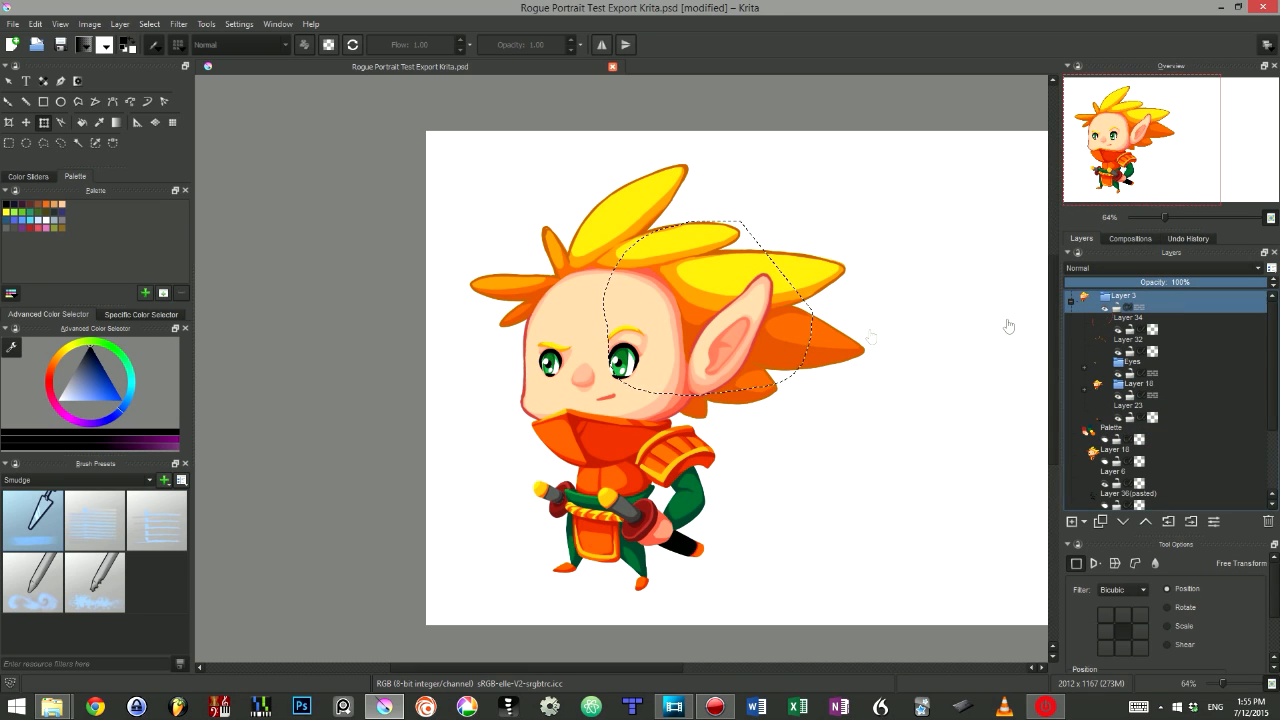
drag(732, 454, 815, 455)
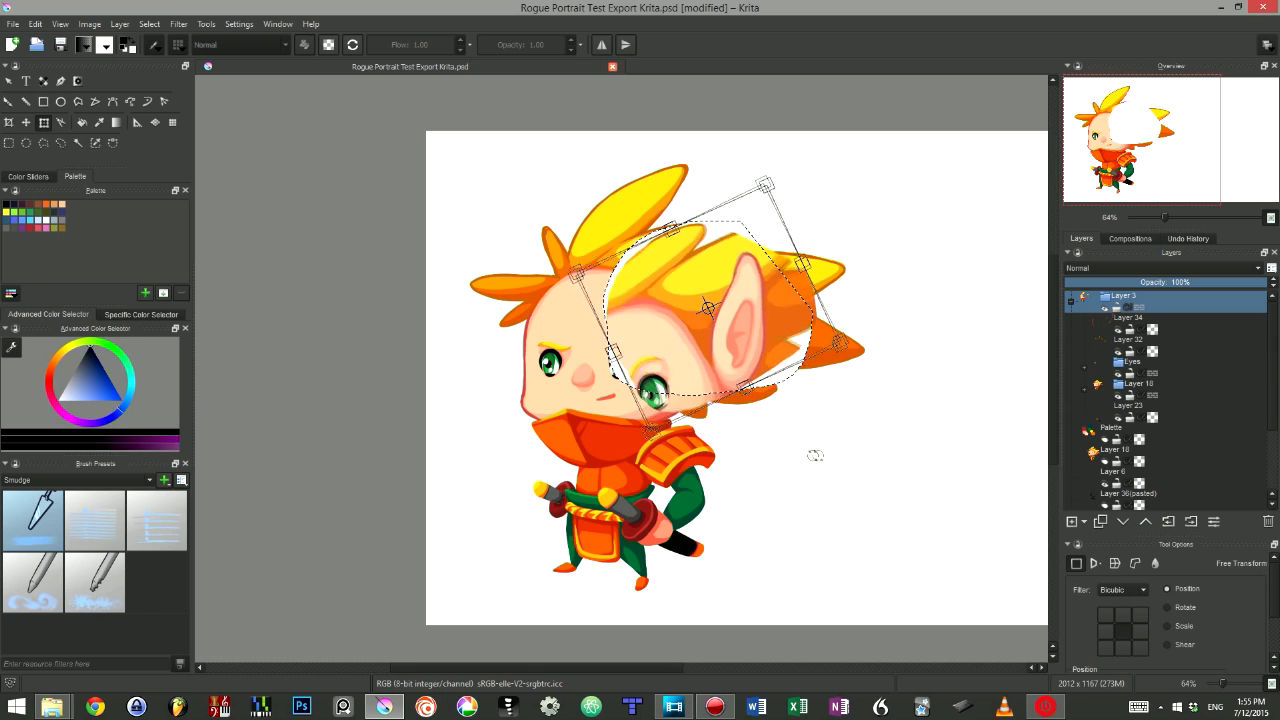
ctrl+drag(900, 448, 833, 449)
key(ctrl+z)
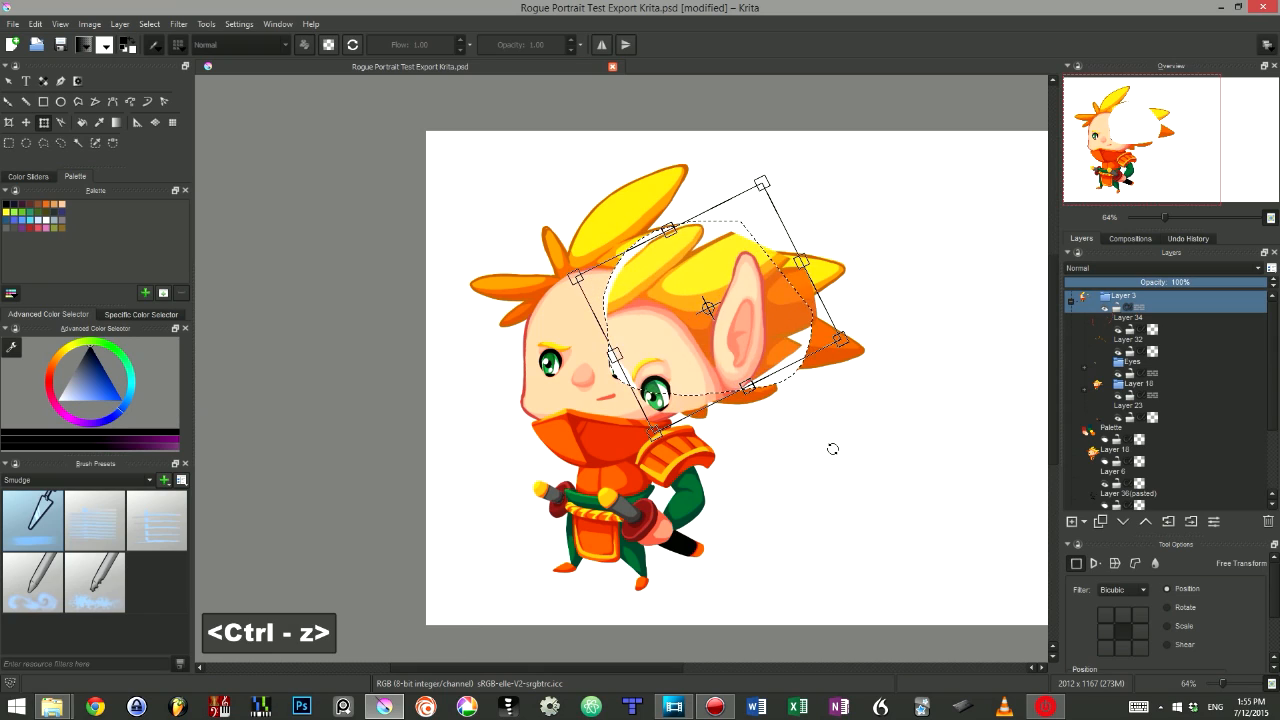
key(Escape)
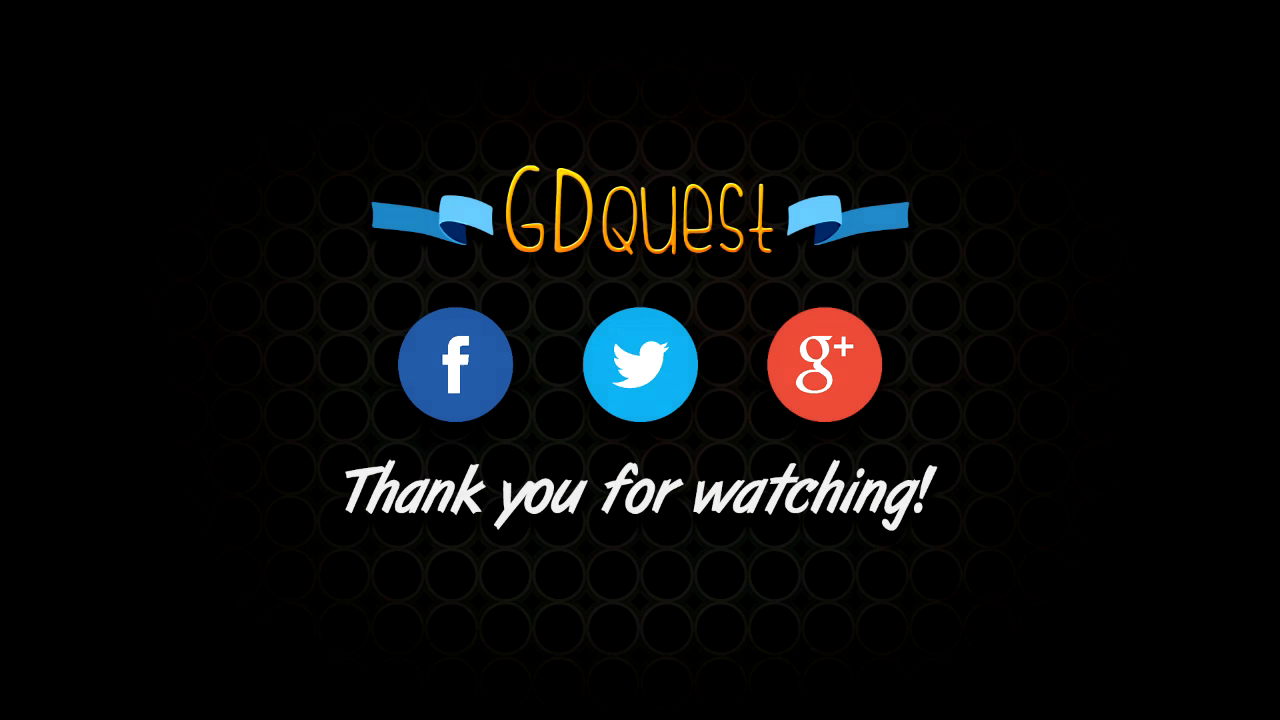